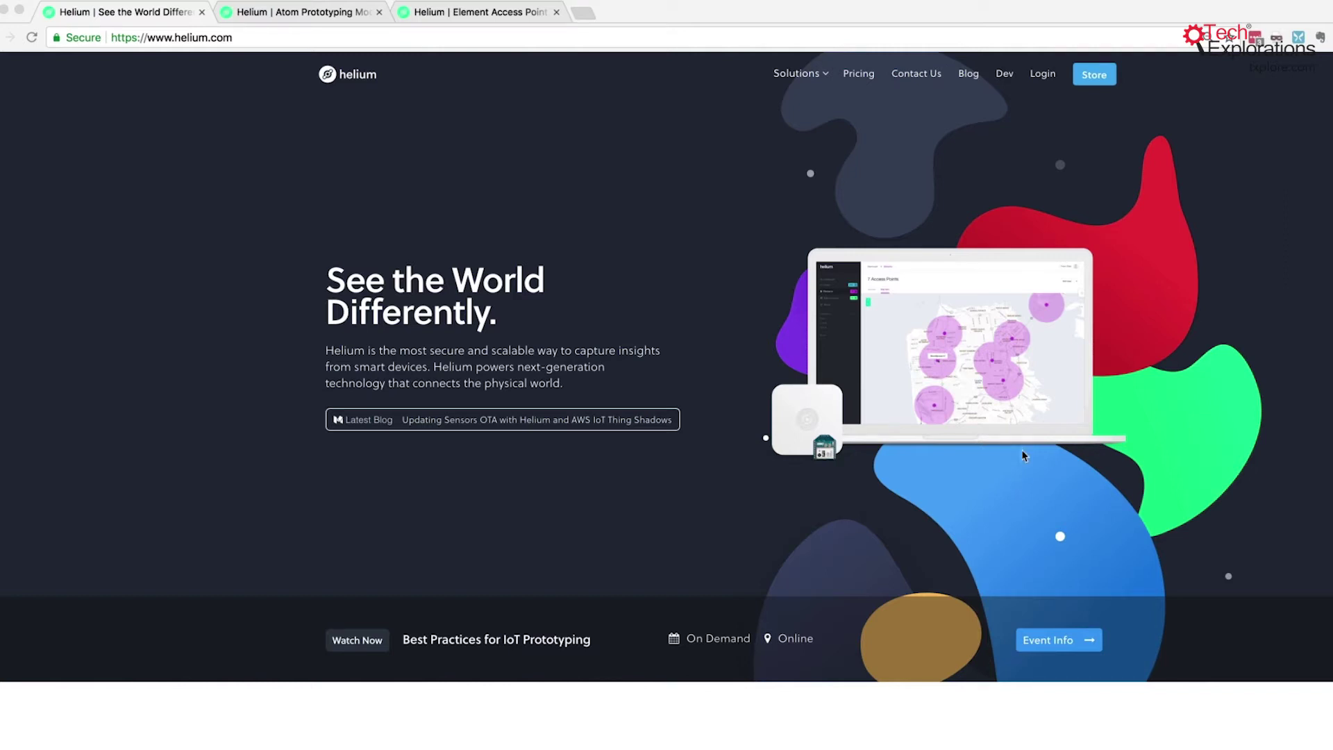
{"action": "scroll", "coordinate": [1022, 455], "scroll_direction": "down", "scroll_amount": 1}
{"action": "scroll", "coordinate": [1021, 456], "scroll_direction": "up", "scroll_amount": 1}
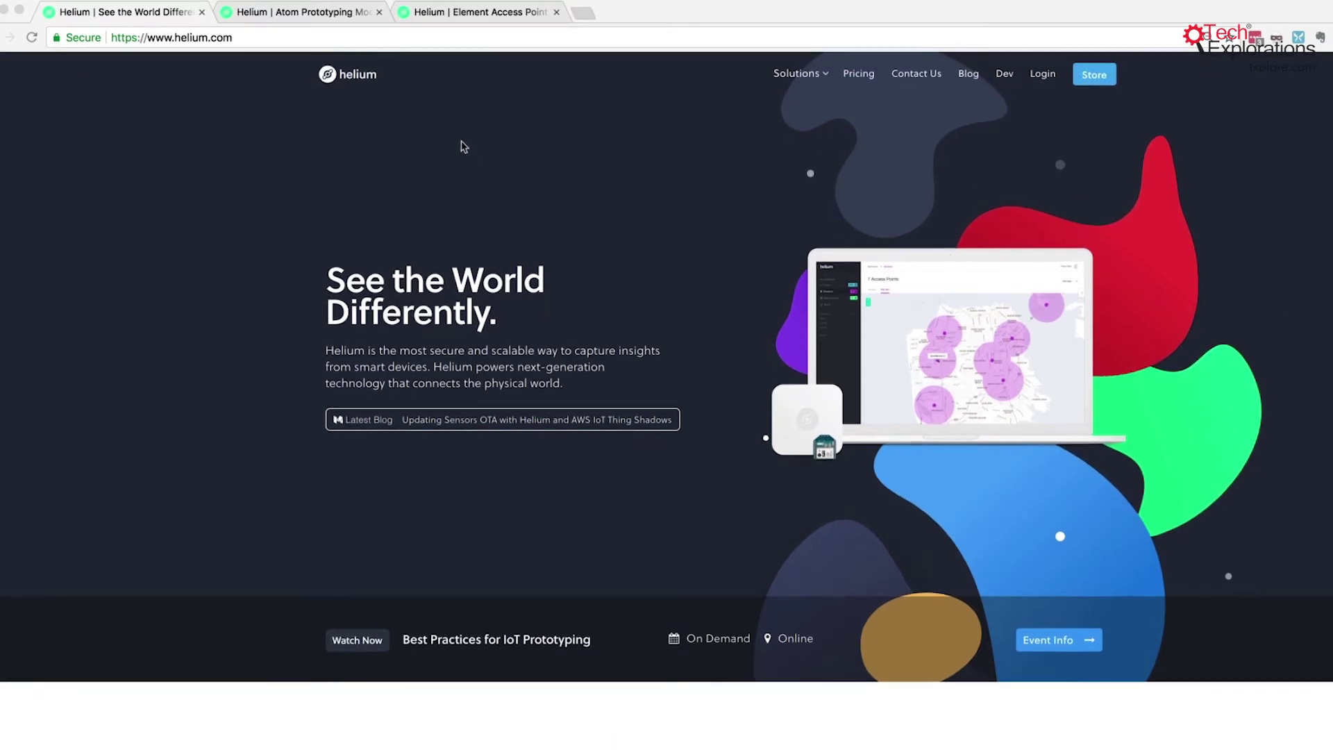
{"action": "left_click", "coordinate": [301, 14]}
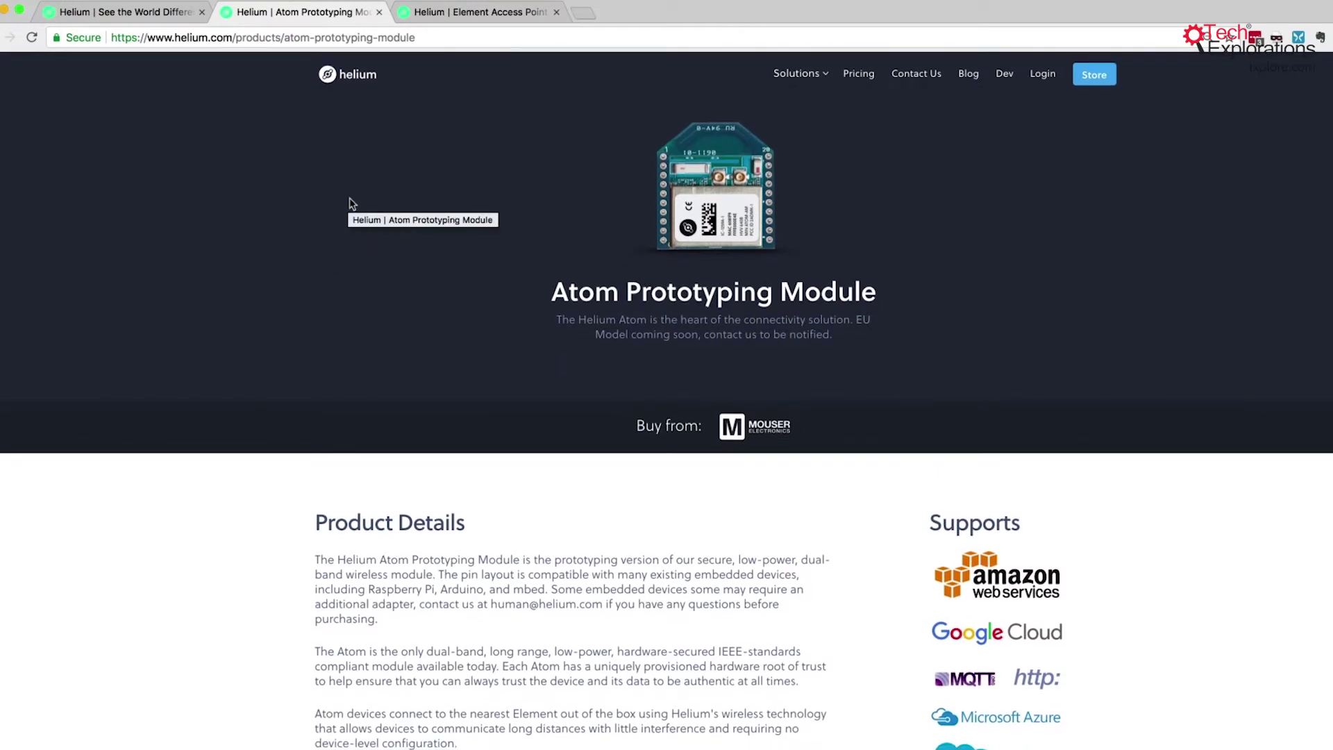
{"action": "left_click", "coordinate": [458, 14]}
{"action": "scroll", "coordinate": [485, 426], "scroll_direction": "down", "scroll_amount": 15}
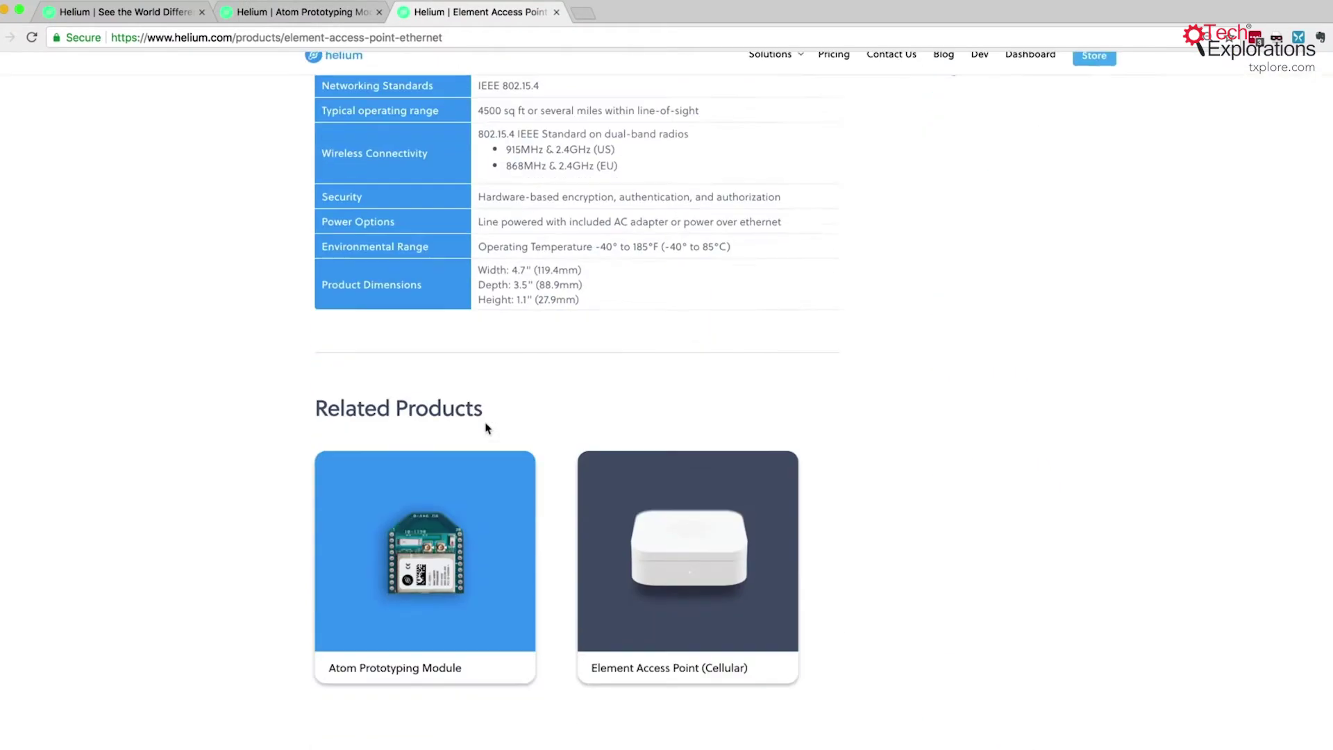
{"action": "scroll", "coordinate": [485, 426], "scroll_direction": "down", "scroll_amount": 2}
{"action": "scroll", "coordinate": [485, 426], "scroll_direction": "up", "scroll_amount": 7}
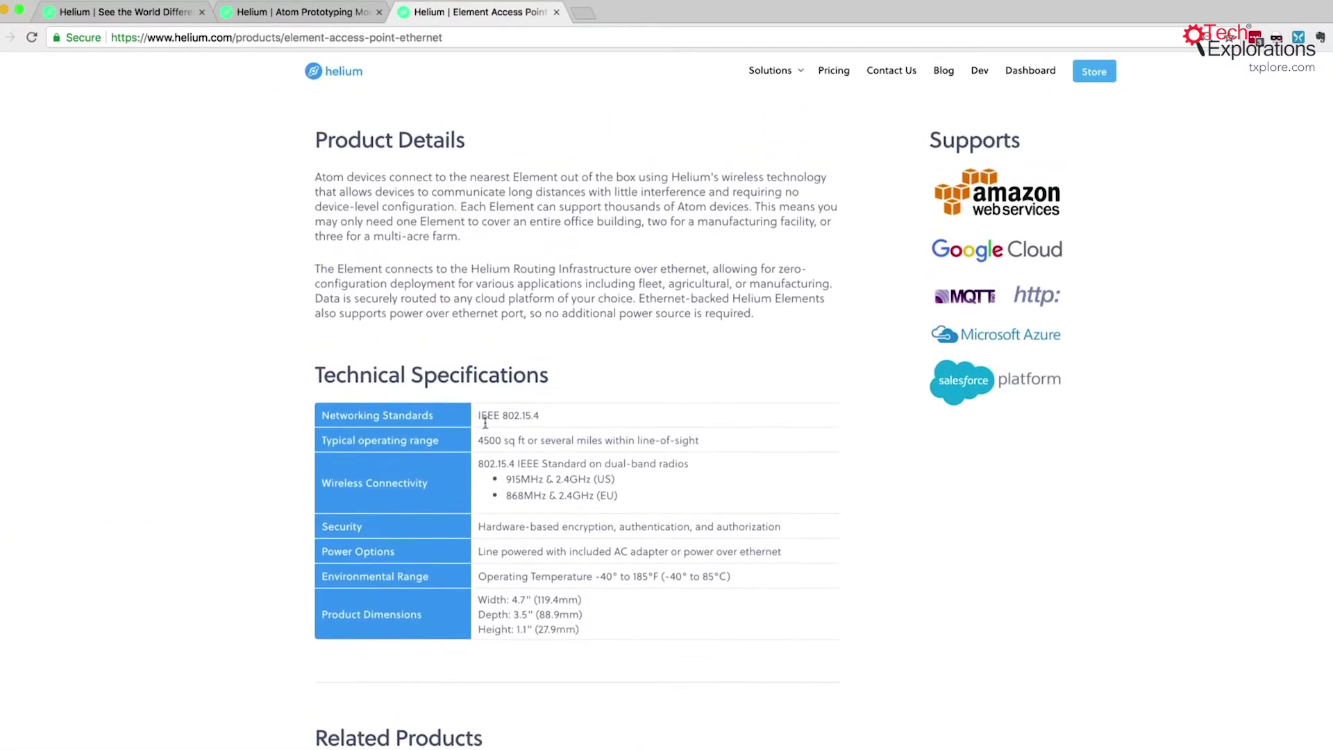
{"action": "scroll", "coordinate": [486, 424], "scroll_direction": "up", "scroll_amount": 5}
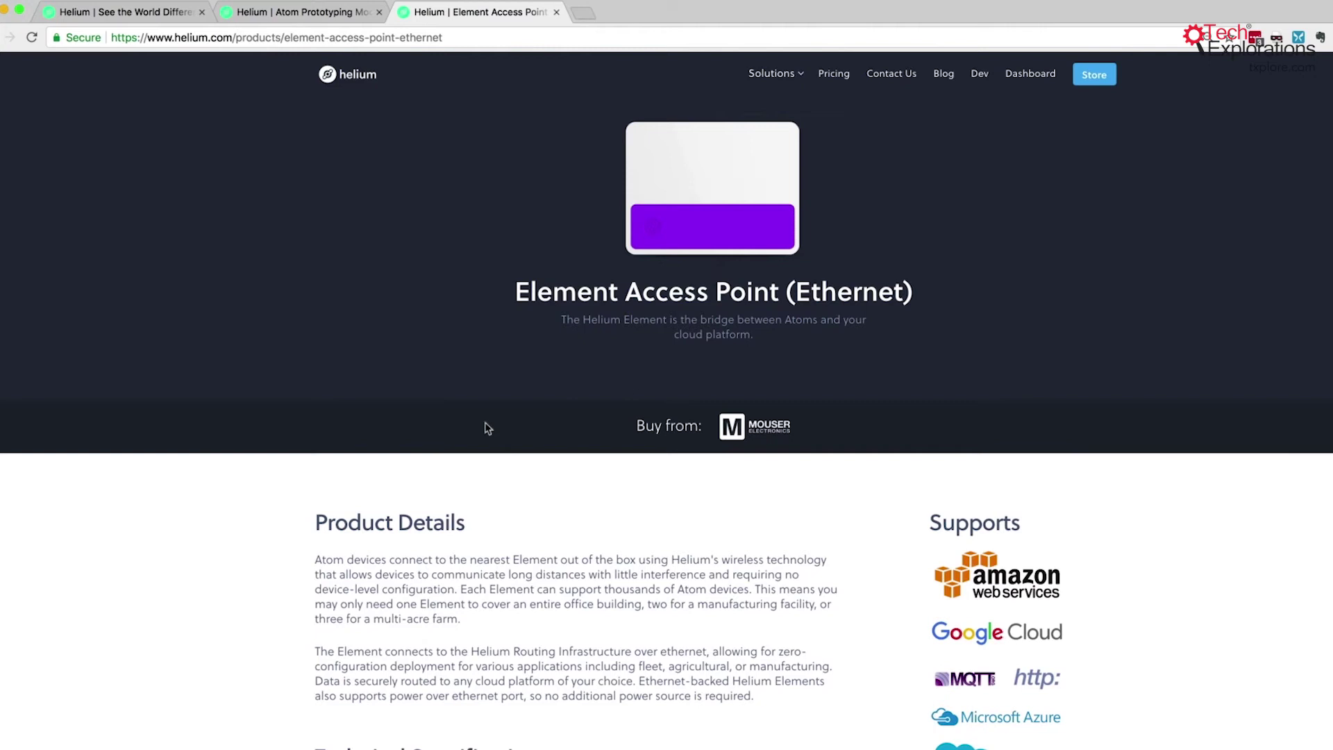
{"action": "key", "text": "super+1"}
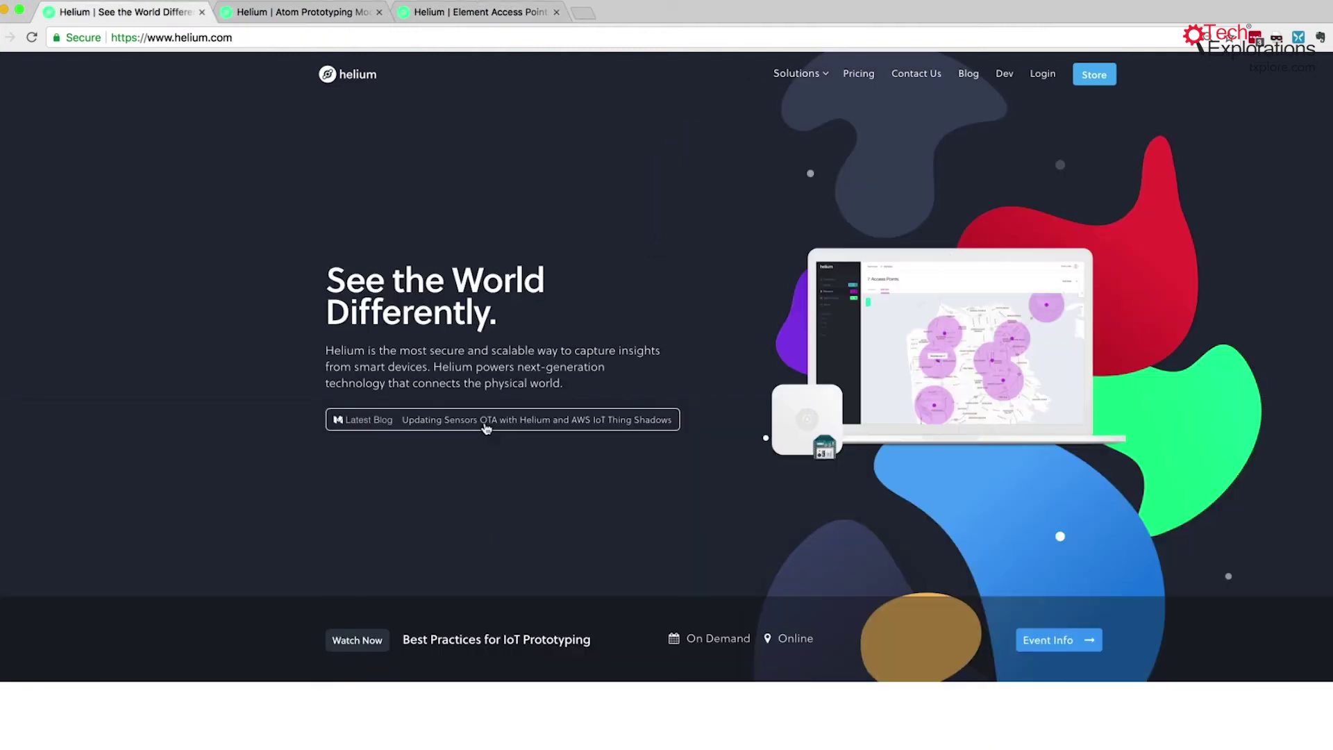
Step: Sign in to the Helium account and decline saving the password in Chrome
{"action": "left_click", "coordinate": [1042, 74]}
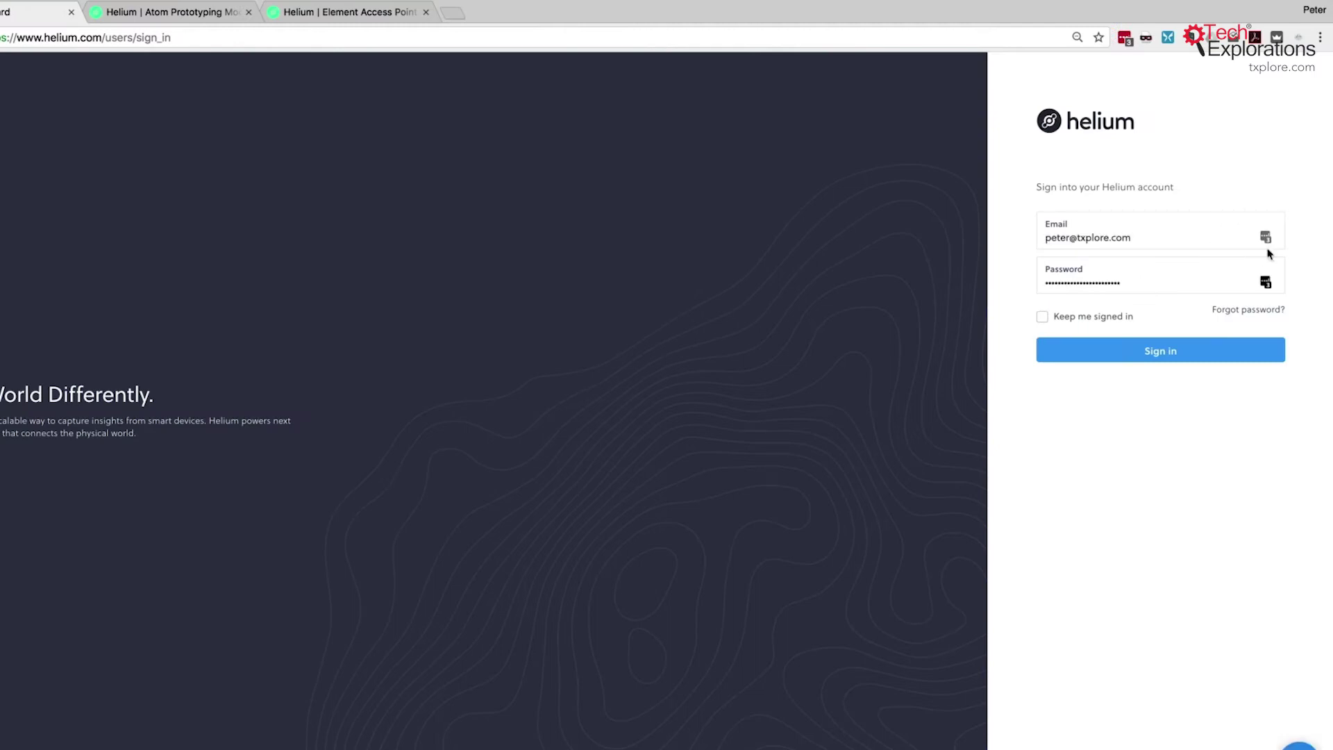
{"action": "left_click", "coordinate": [1178, 354]}
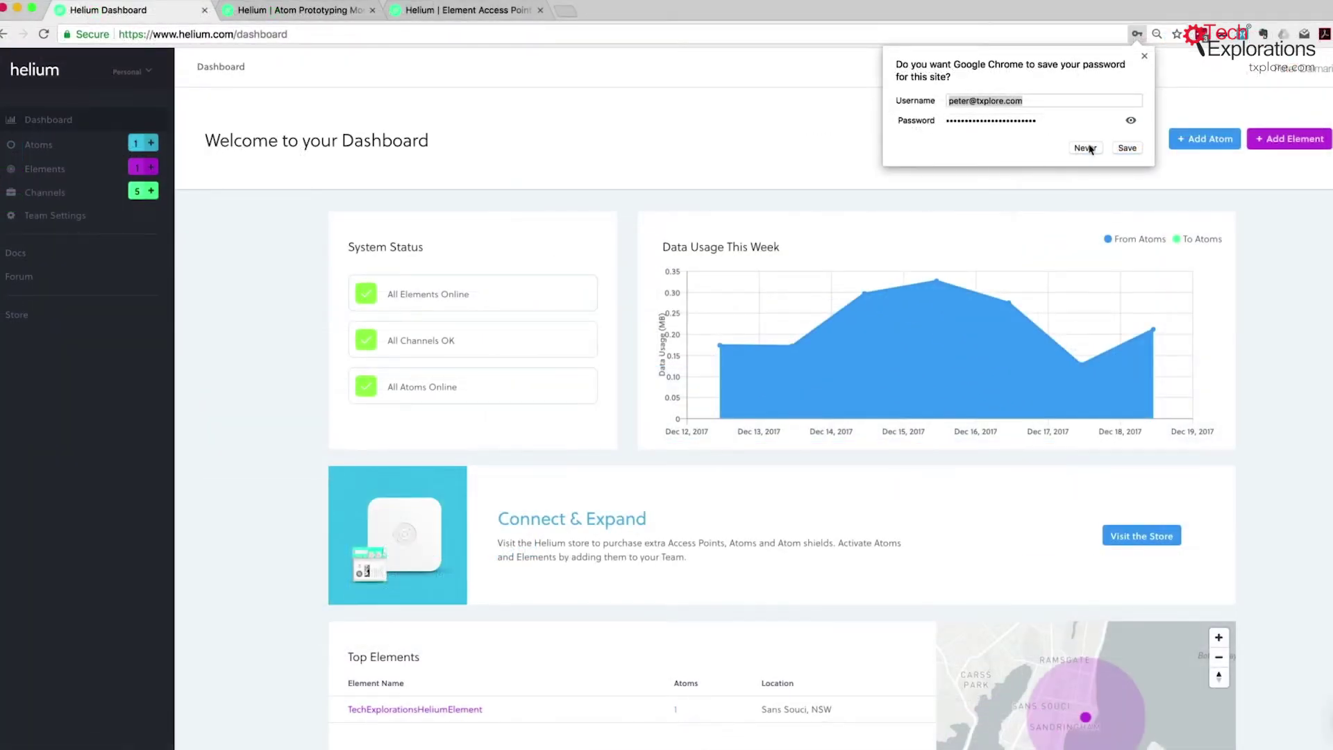
{"action": "left_click", "coordinate": [1086, 148]}
Step: Scroll through the dashboard's status and data usage, then open the Atoms list
{"action": "scroll", "coordinate": [816, 313], "scroll_direction": "down", "scroll_amount": 1}
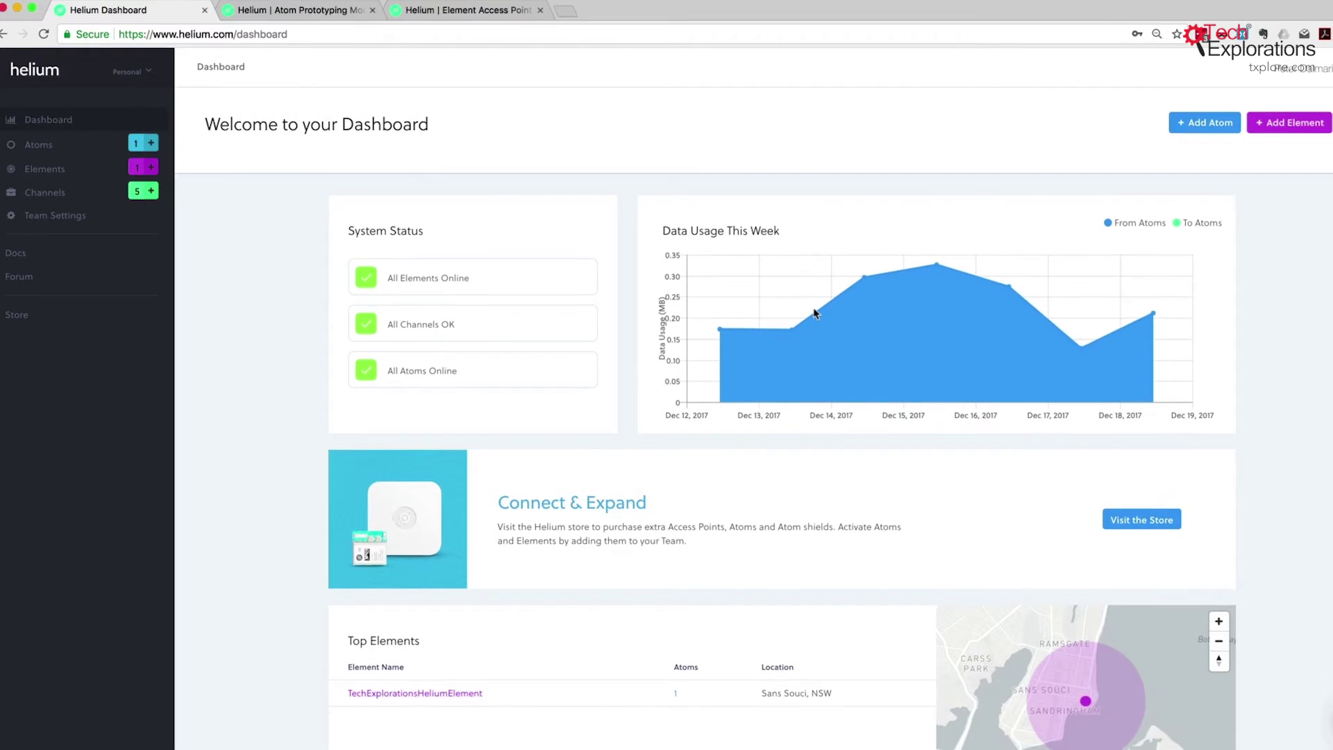
{"action": "scroll", "coordinate": [816, 313], "scroll_direction": "down", "scroll_amount": 3}
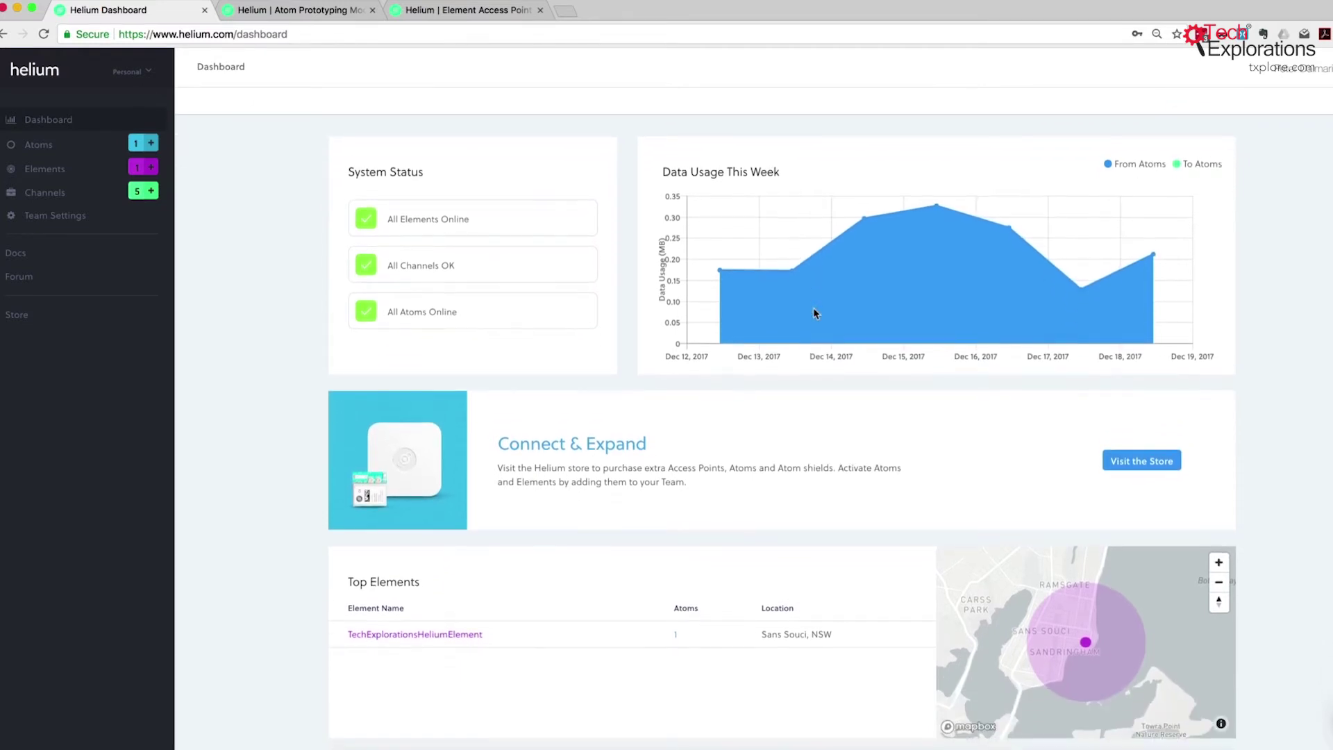
{"action": "scroll", "coordinate": [816, 313], "scroll_direction": "down", "scroll_amount": 2}
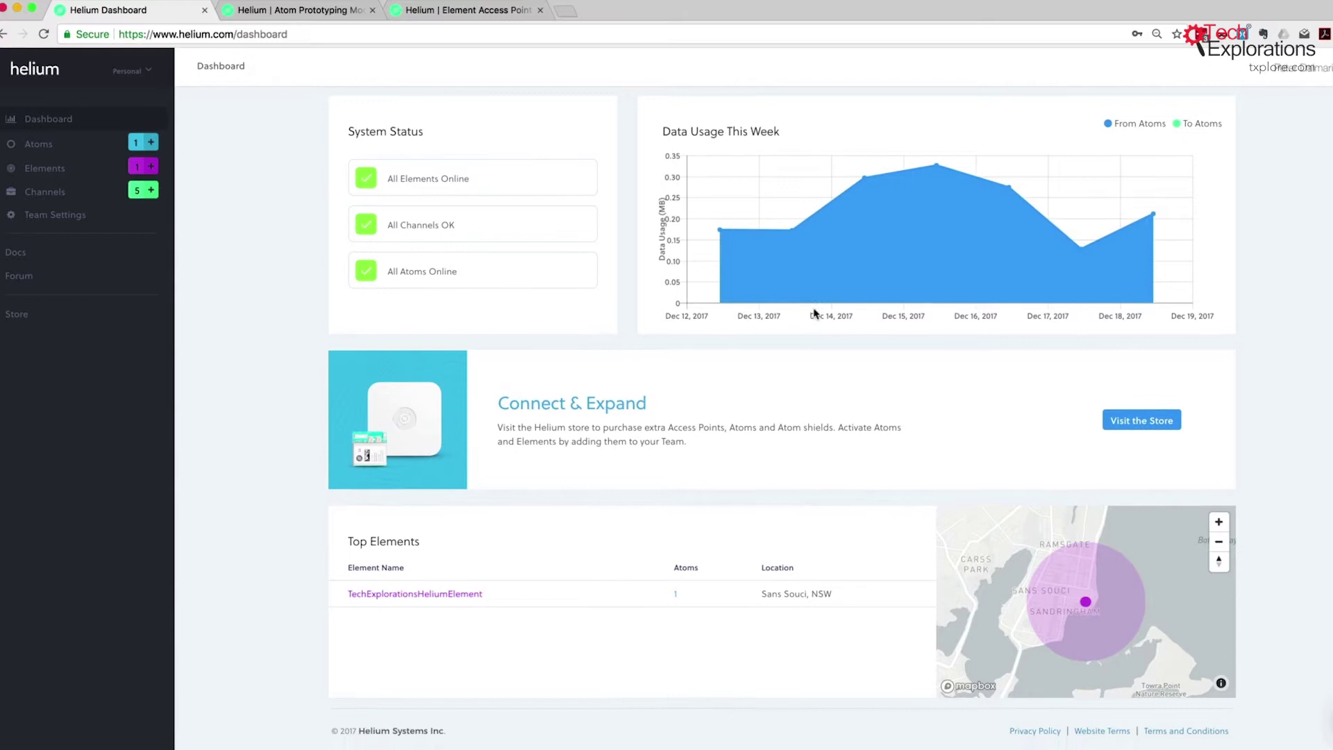
{"action": "scroll", "coordinate": [690, 289], "scroll_direction": "up", "scroll_amount": 4}
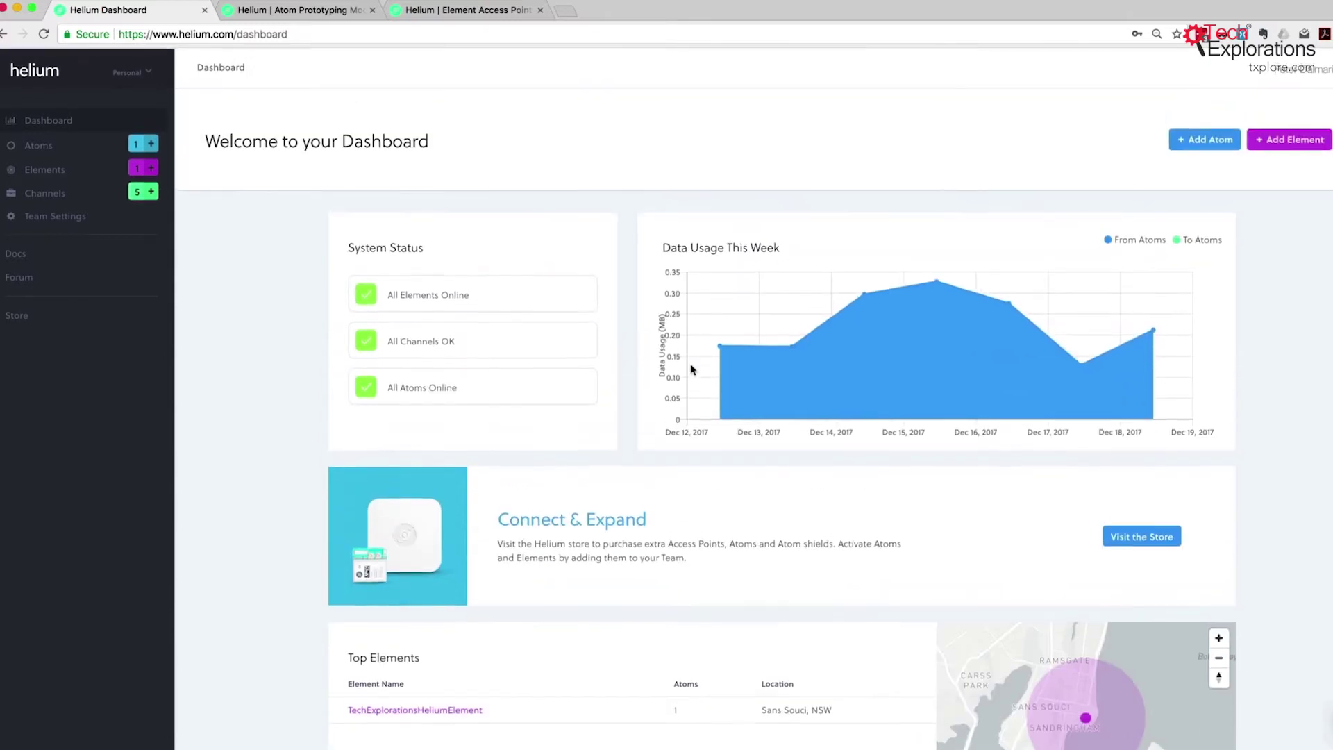
{"action": "scroll", "coordinate": [691, 369], "scroll_direction": "down", "scroll_amount": 4}
{"action": "mouse_move", "coordinate": [1085, 605]}
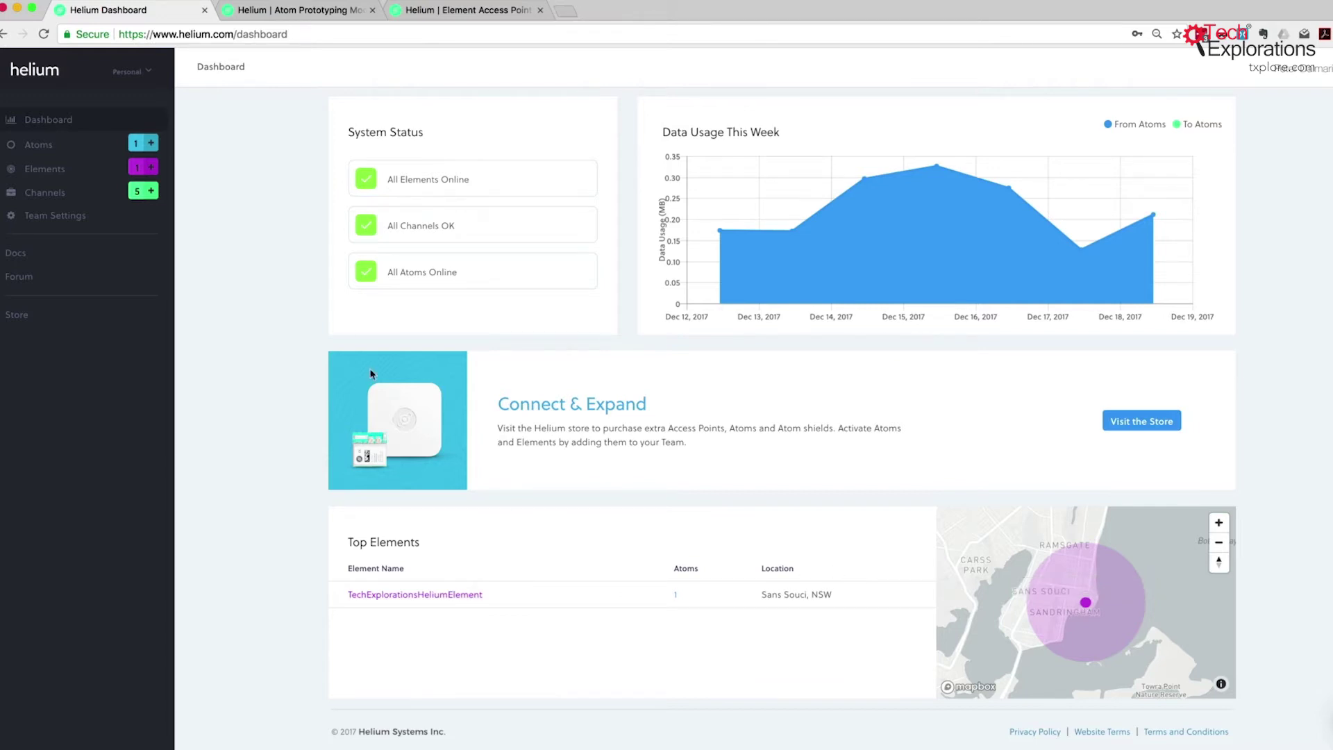
{"action": "left_click", "coordinate": [39, 146]}
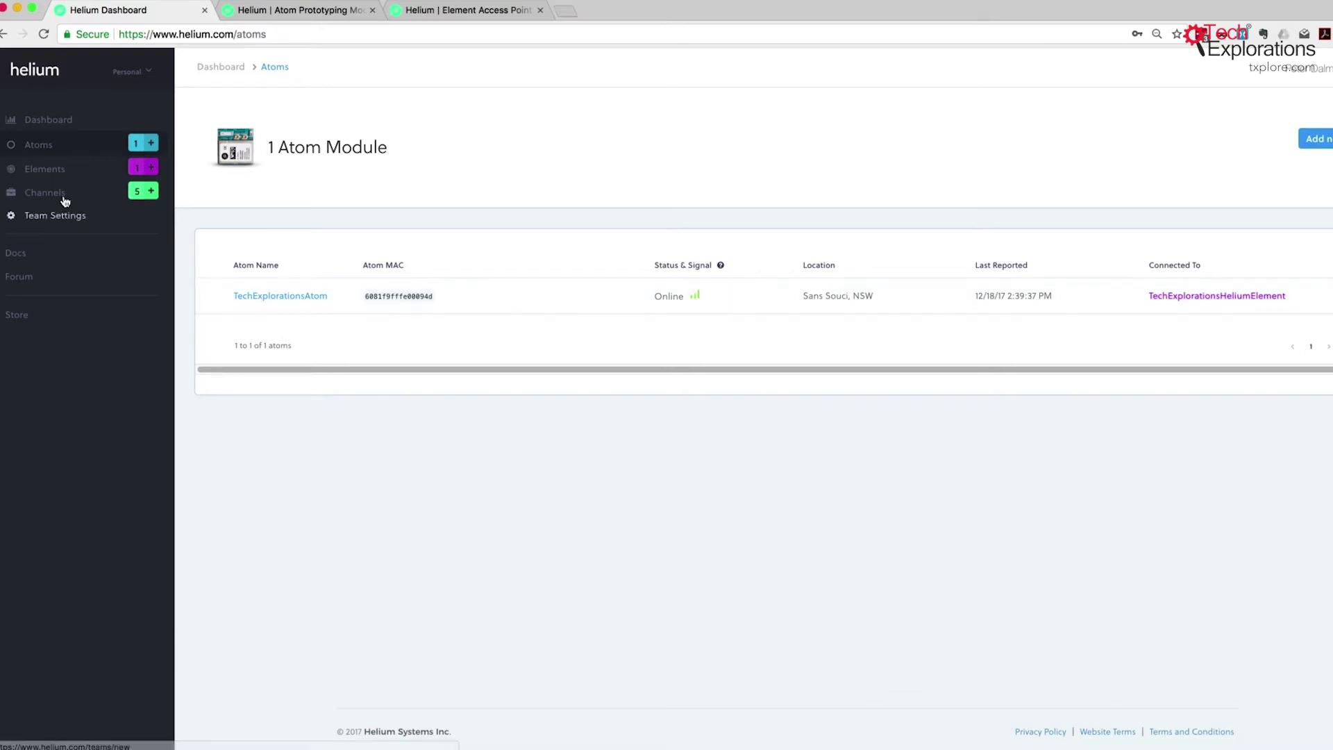
Step: View the Elements list, then go to the All Channels table listing five channels
{"action": "left_click", "coordinate": [50, 173]}
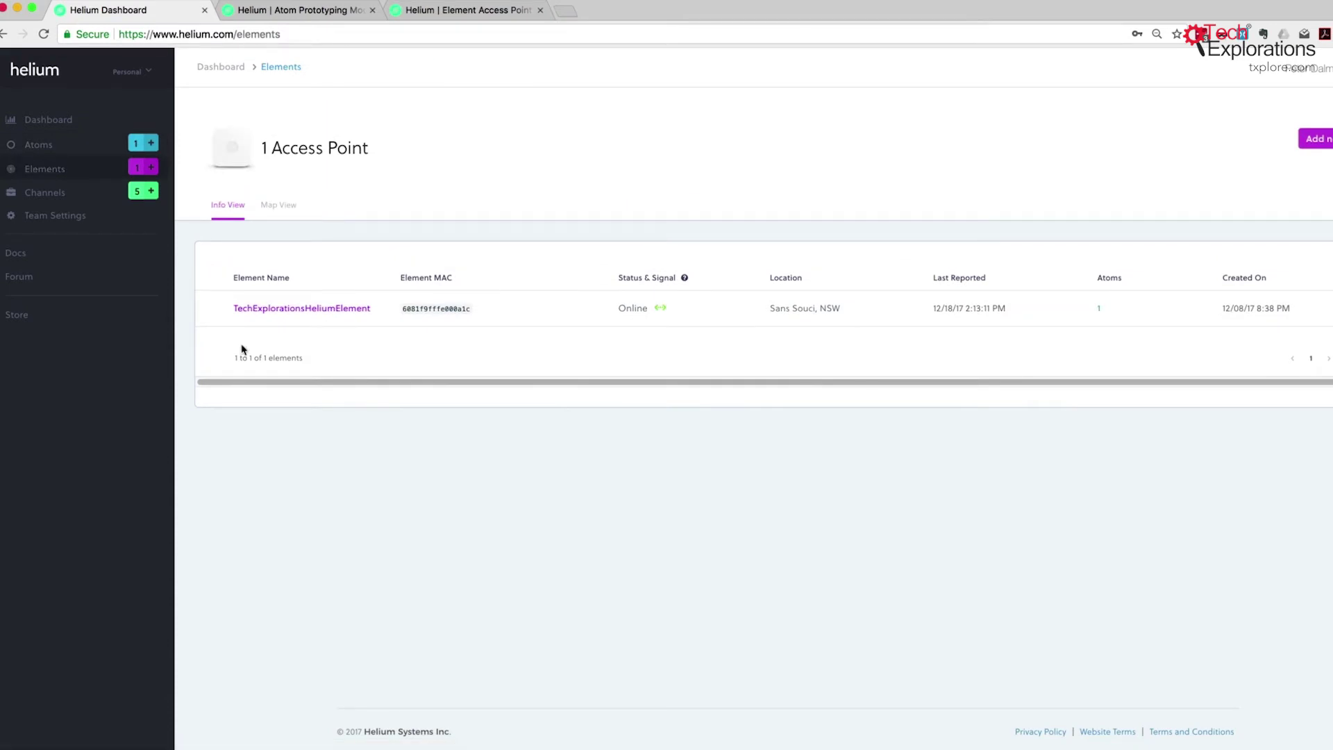
{"action": "left_click", "coordinate": [43, 198]}
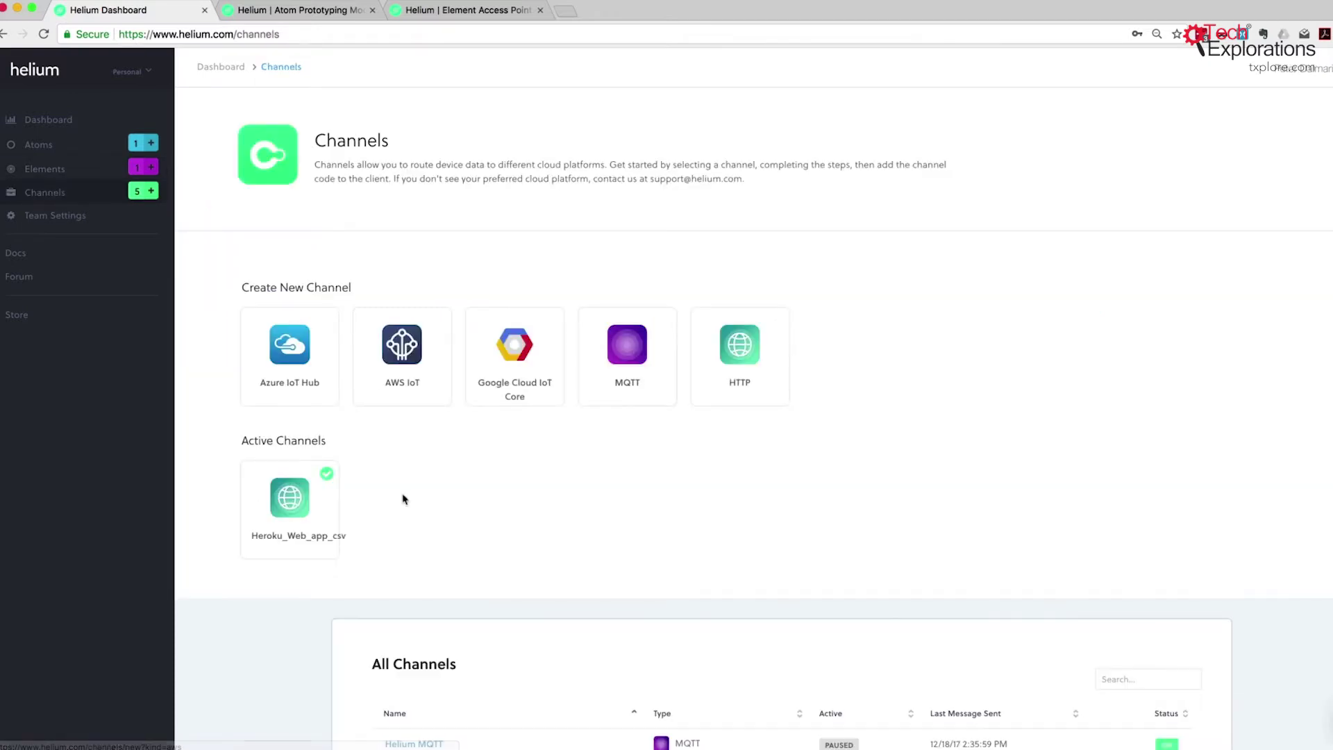
{"action": "scroll", "coordinate": [403, 499], "scroll_direction": "down", "scroll_amount": 5}
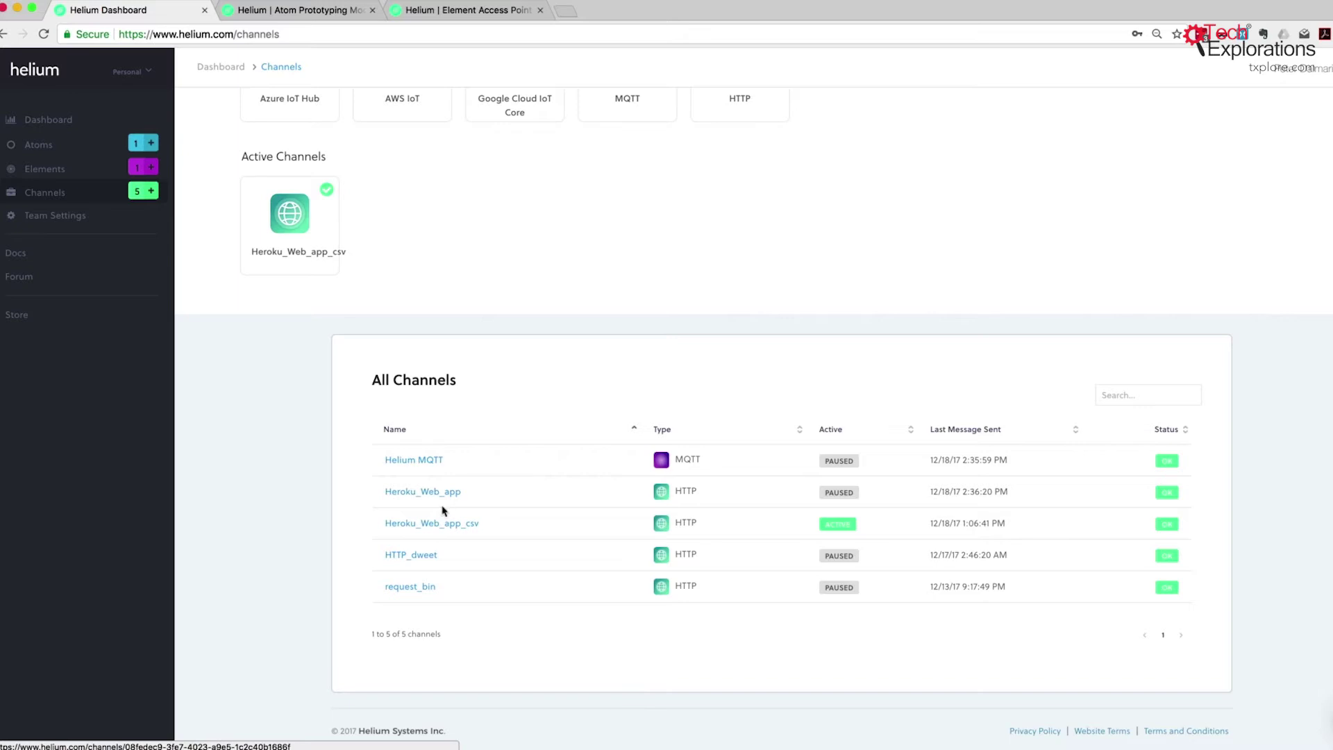
Step: Open TechExplorationsAtom from the Atoms list and highlight a payload in its 100-event Debug Log
{"action": "left_click", "coordinate": [39, 143]}
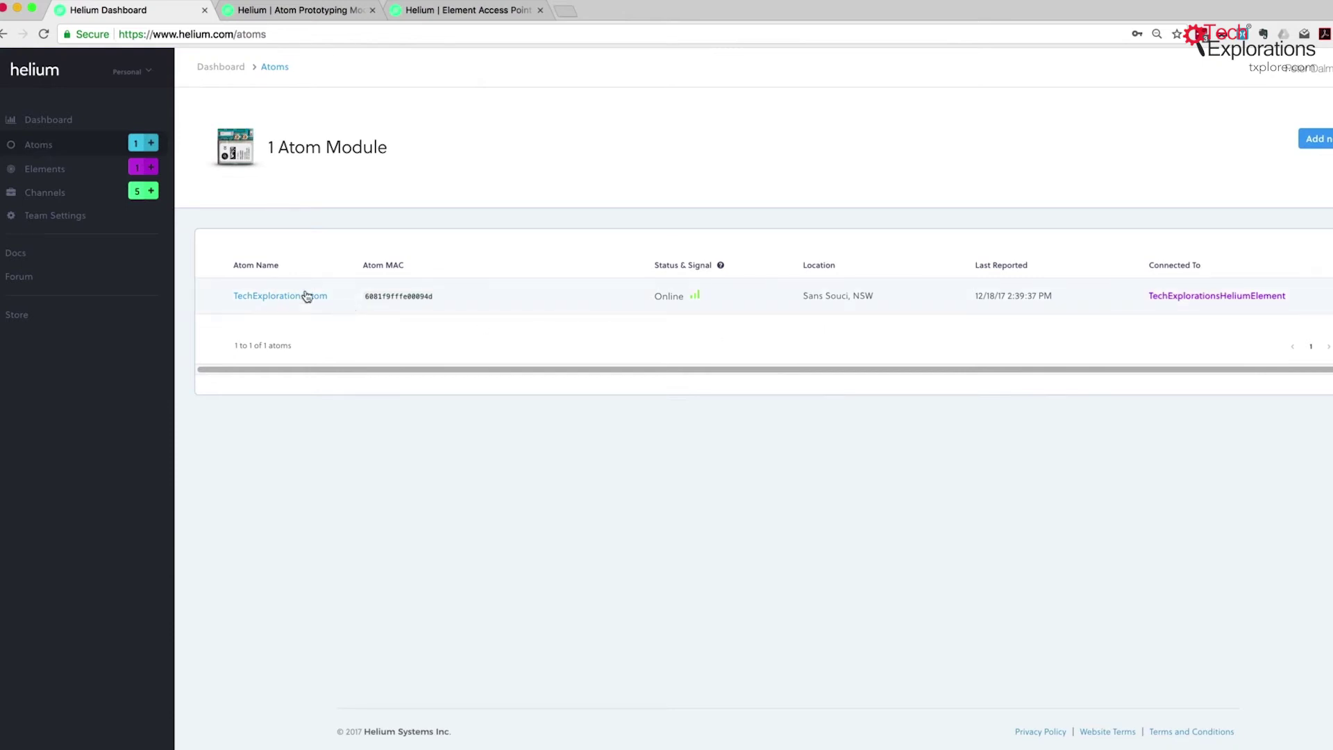
{"action": "left_click", "coordinate": [304, 297]}
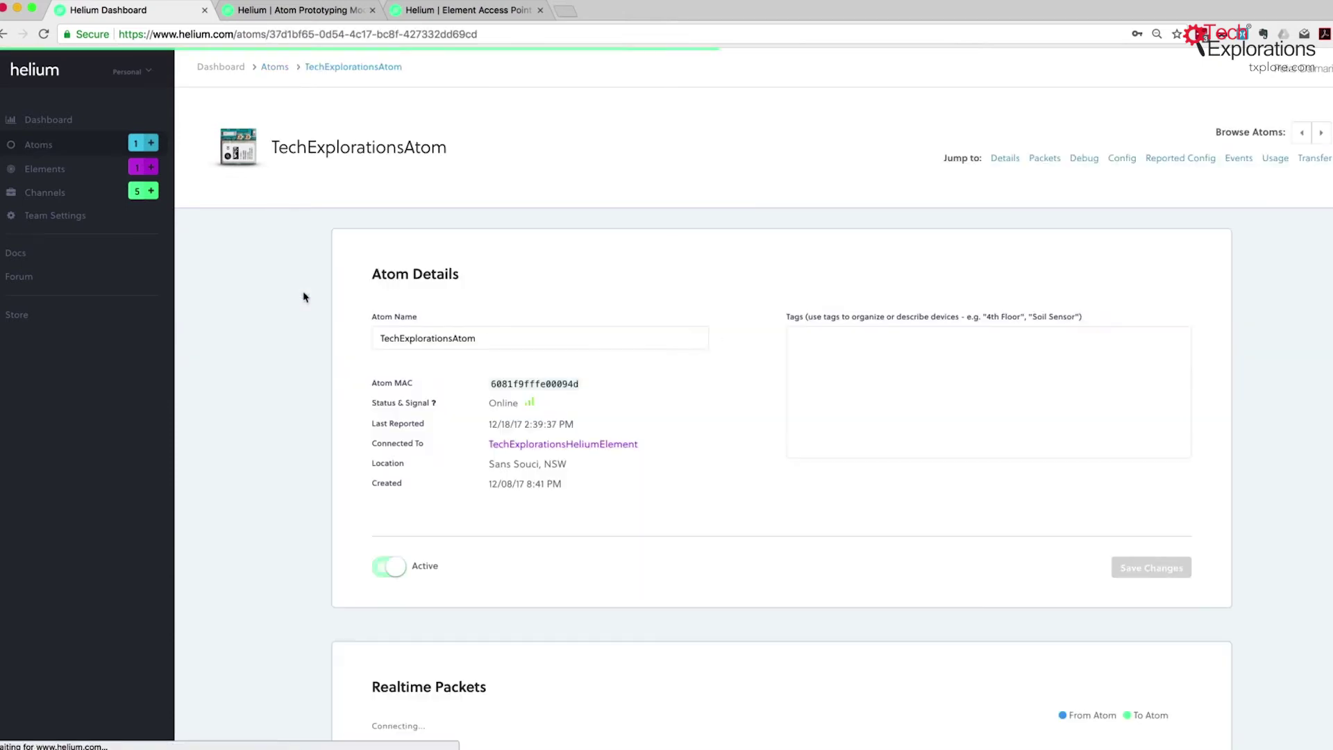
{"action": "scroll", "coordinate": [344, 517], "scroll_direction": "down", "scroll_amount": 5}
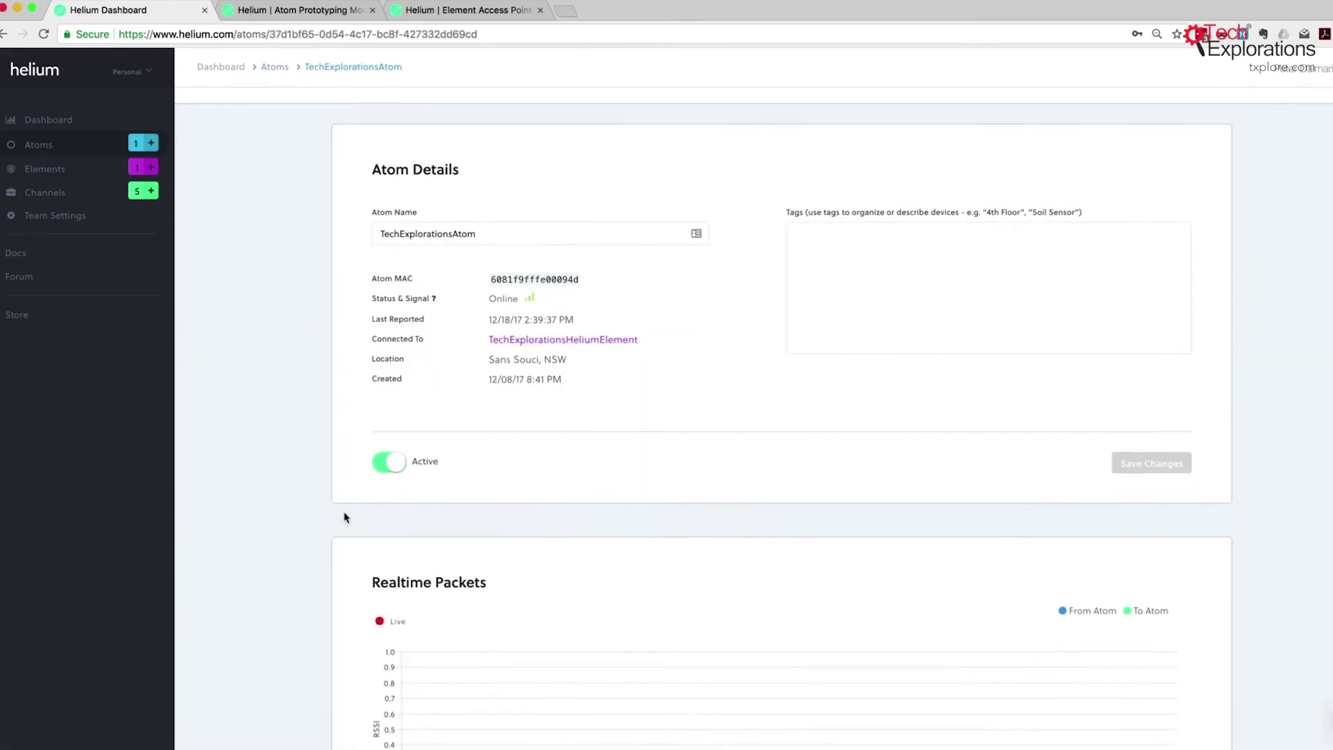
{"action": "scroll", "coordinate": [450, 253], "scroll_direction": "down", "scroll_amount": 2}
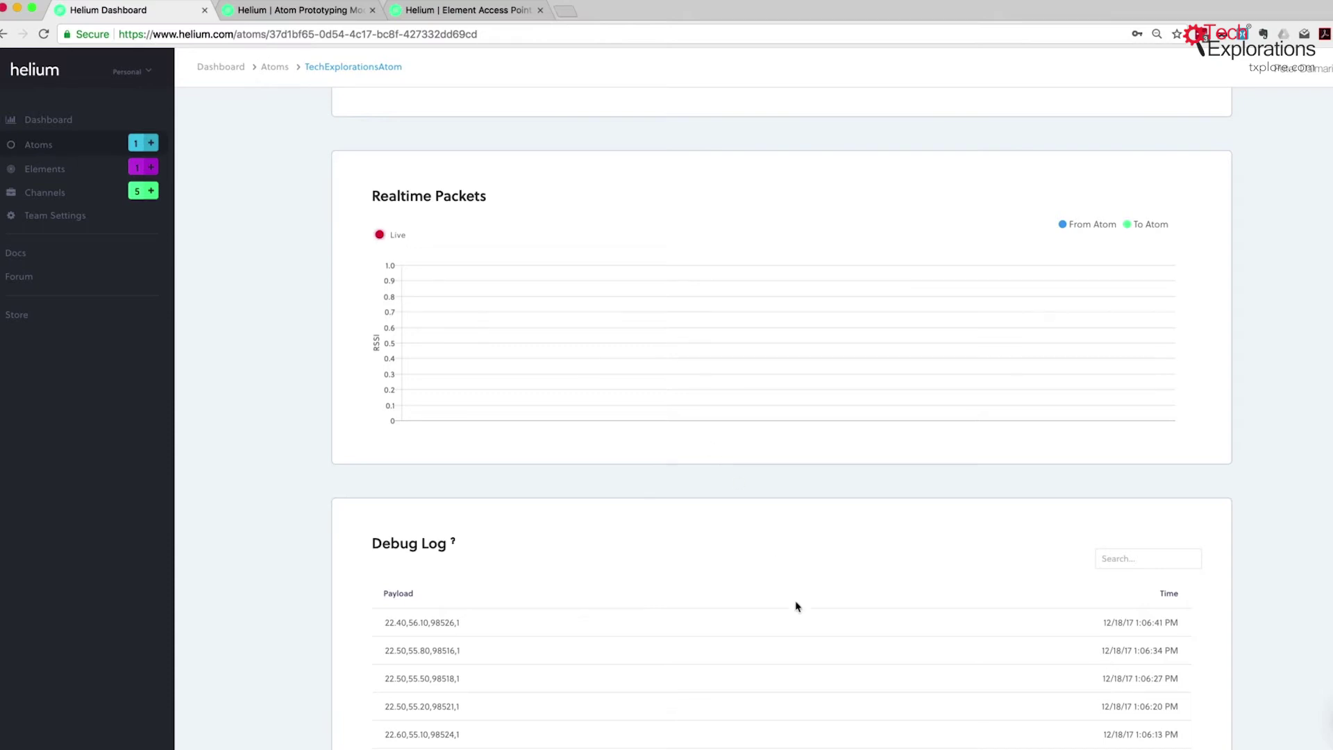
{"action": "scroll", "coordinate": [709, 398], "scroll_direction": "down", "scroll_amount": 8}
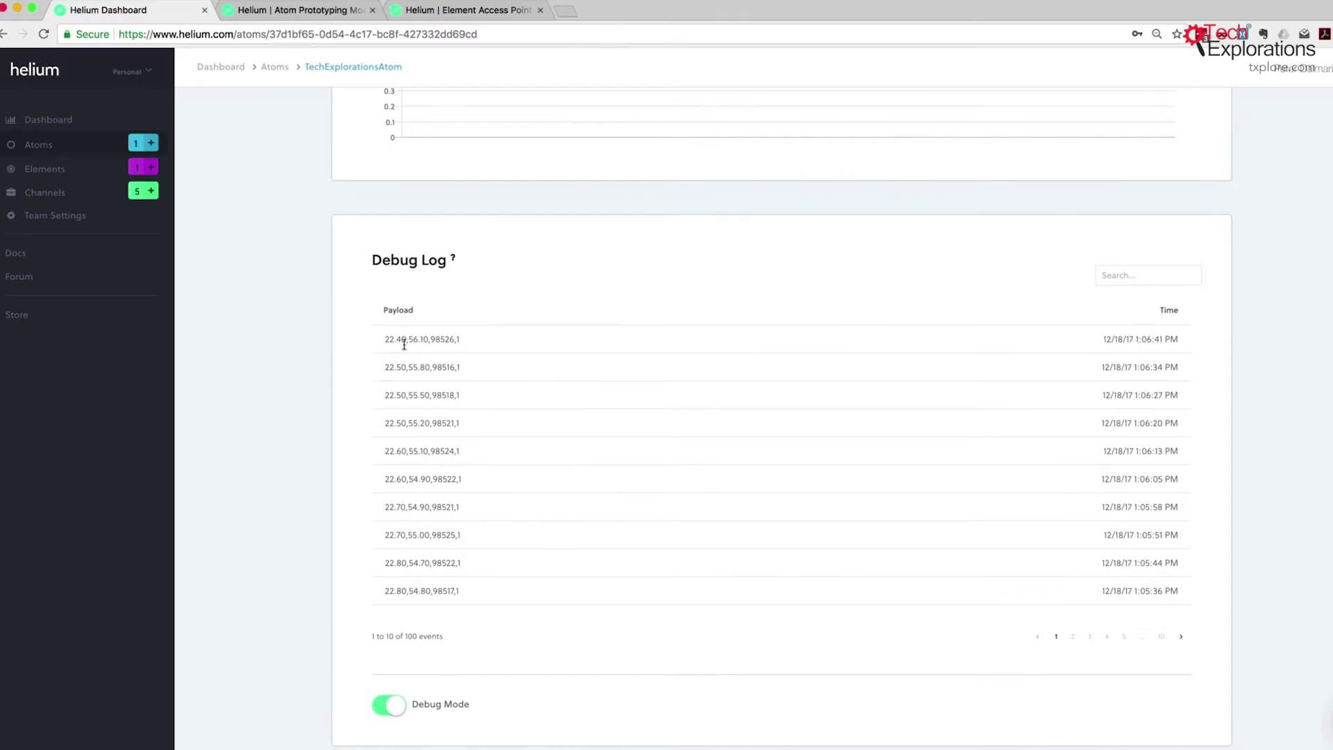
{"action": "left_click_drag", "start_coordinate": [385, 341], "coordinate": [469, 338]}
{"action": "scroll", "coordinate": [469, 431], "scroll_direction": "down", "scroll_amount": 1}
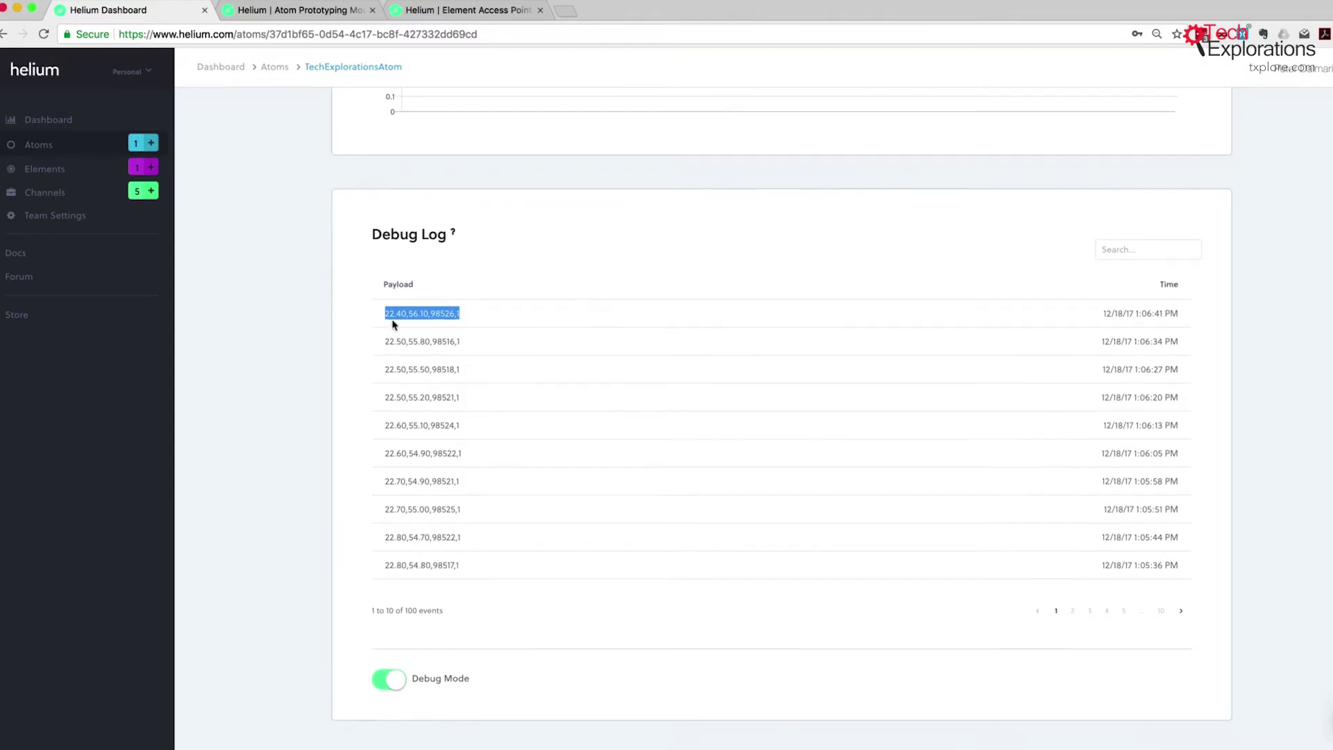
{"action": "left_click_drag", "start_coordinate": [386, 313], "coordinate": [405, 315]}
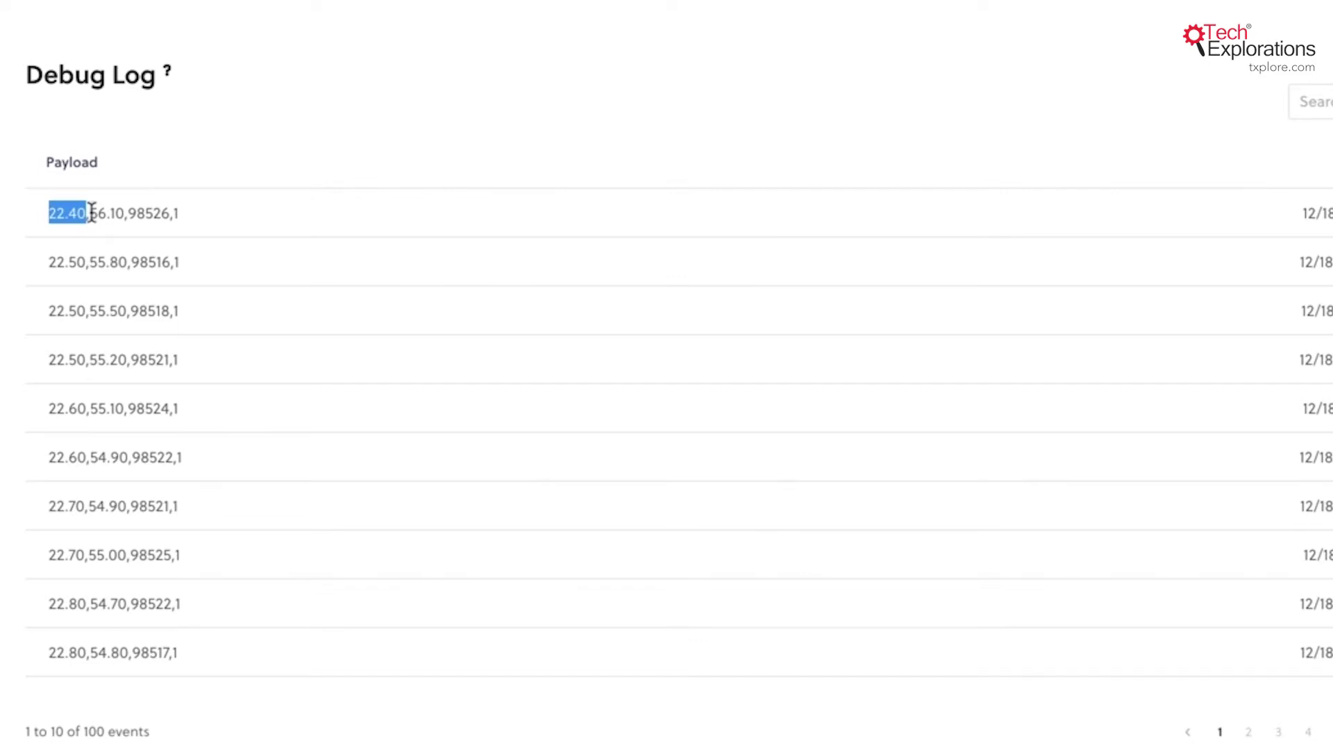
{"action": "left_click_drag", "start_coordinate": [91, 214], "coordinate": [179, 213]}
{"action": "left_click", "coordinate": [175, 214]}
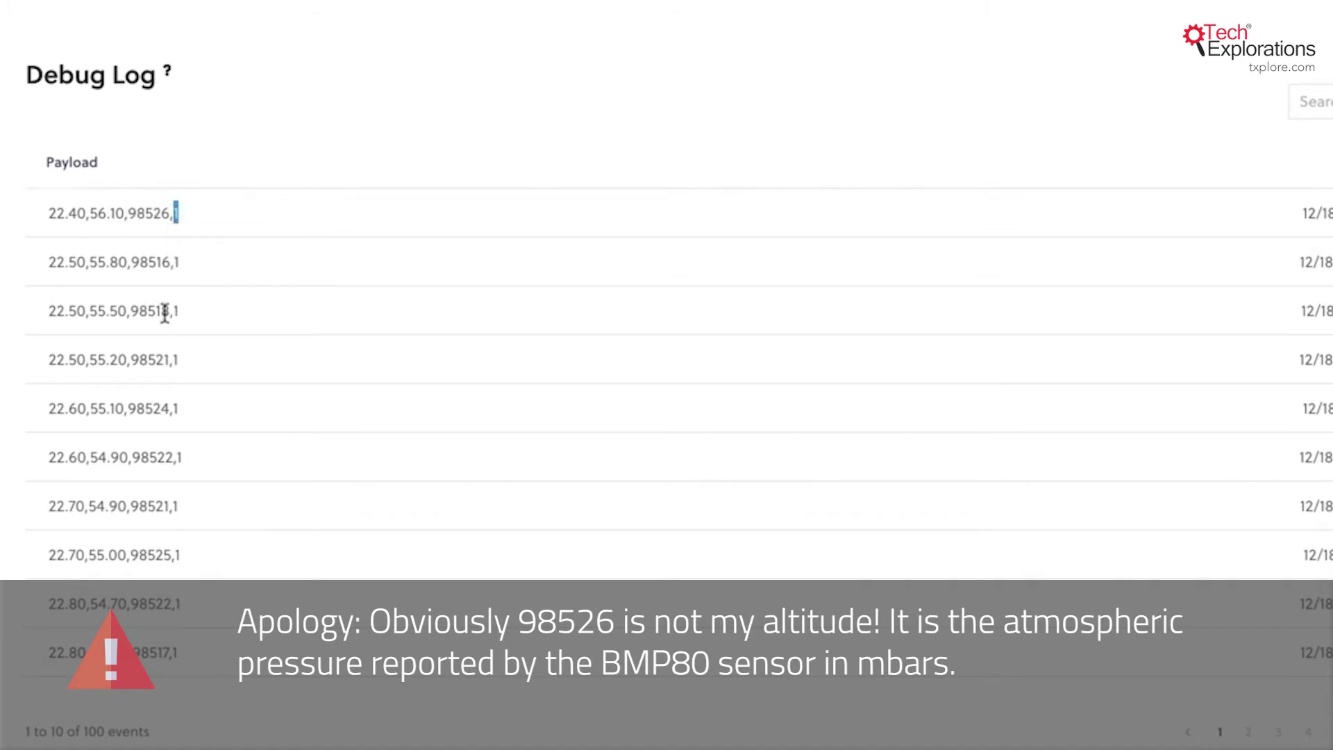
{"action": "scroll", "coordinate": [177, 381], "scroll_direction": "down", "scroll_amount": 6}
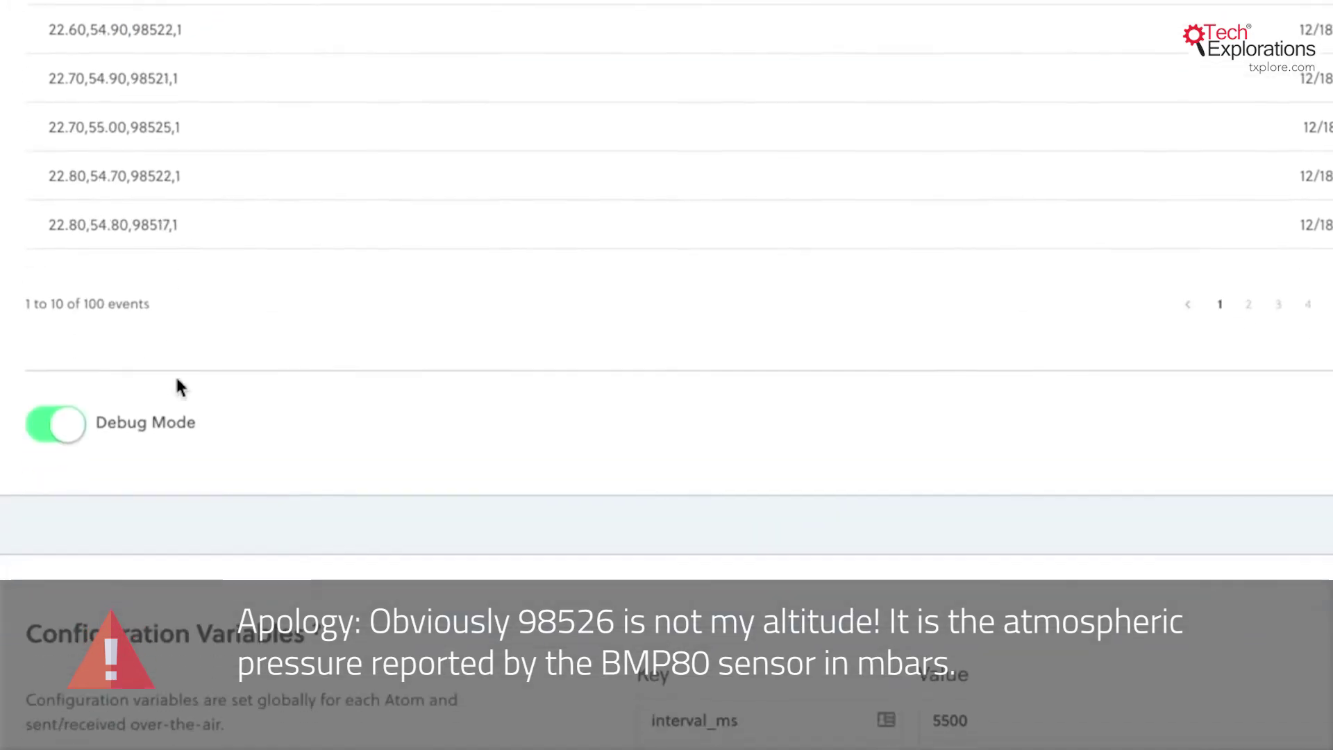
{"action": "scroll", "coordinate": [177, 387], "scroll_direction": "down", "scroll_amount": 5}
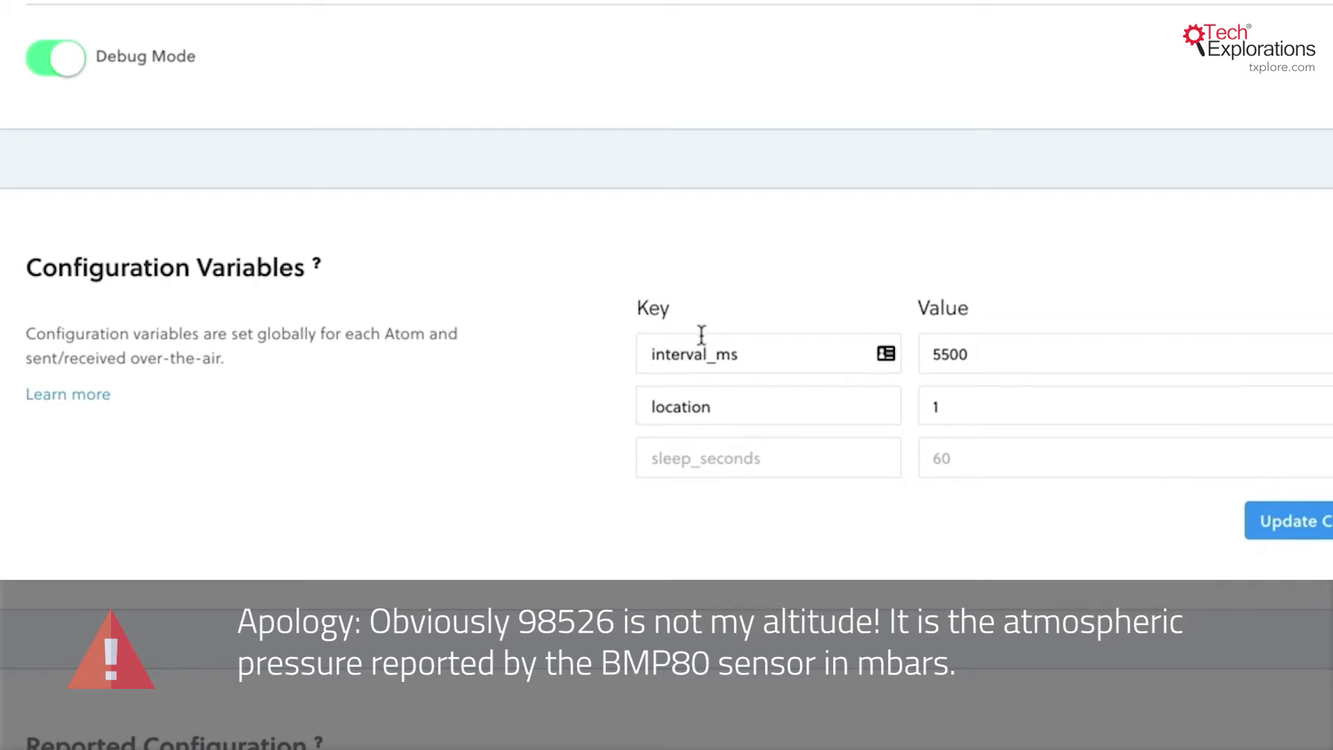
Step: Change the interval_ms value's last digit to 0, then scroll to Reported Configuration and Event Log
{"action": "left_click", "coordinate": [948, 355]}
{"action": "key", "text": "BackSpace"}
{"action": "type", "text": "0"}
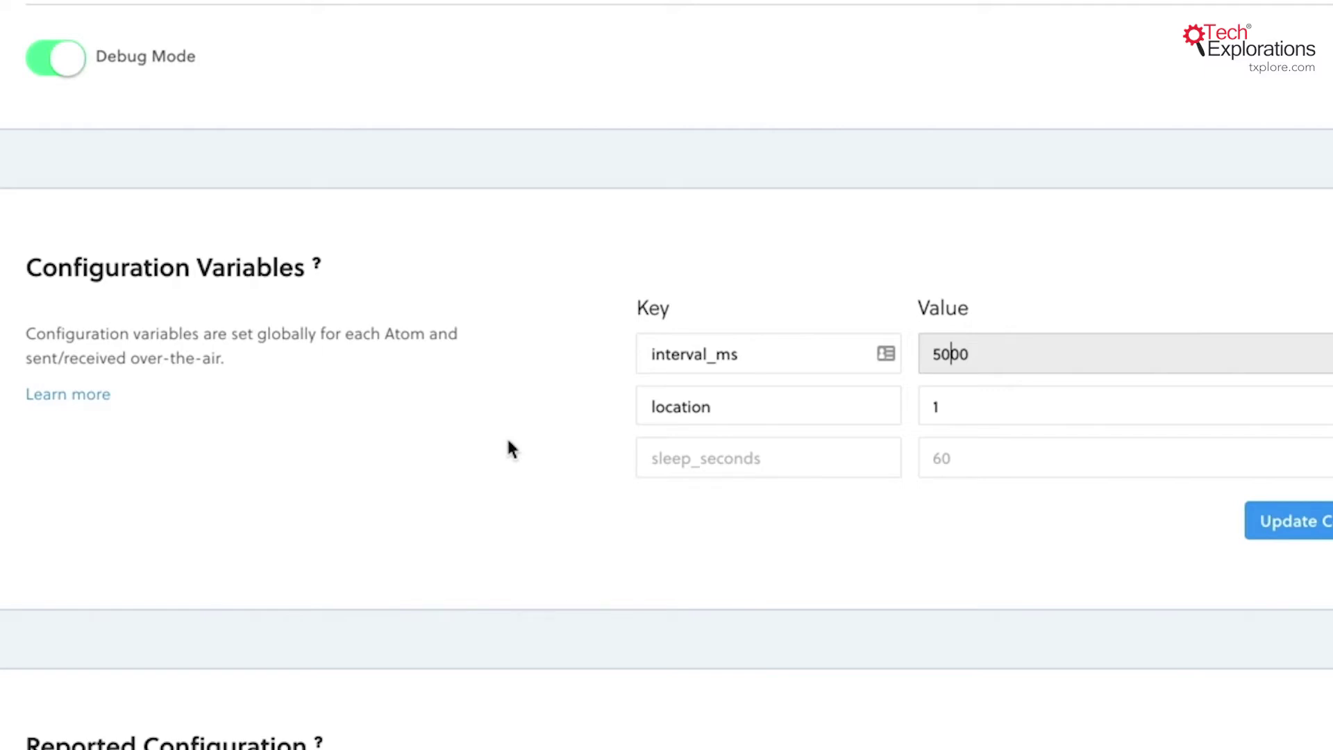
{"action": "scroll", "coordinate": [499, 527], "scroll_direction": "down", "scroll_amount": 7}
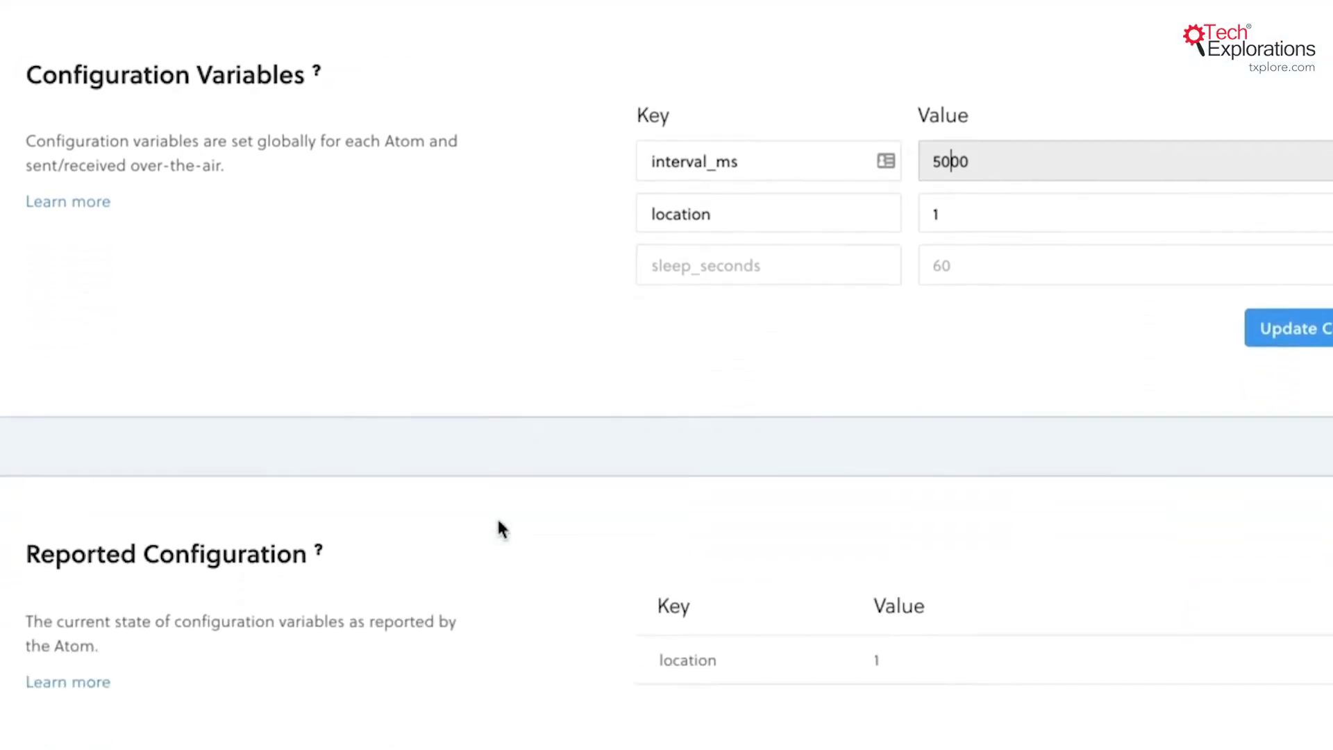
{"action": "scroll", "coordinate": [500, 527], "scroll_direction": "down", "scroll_amount": 3}
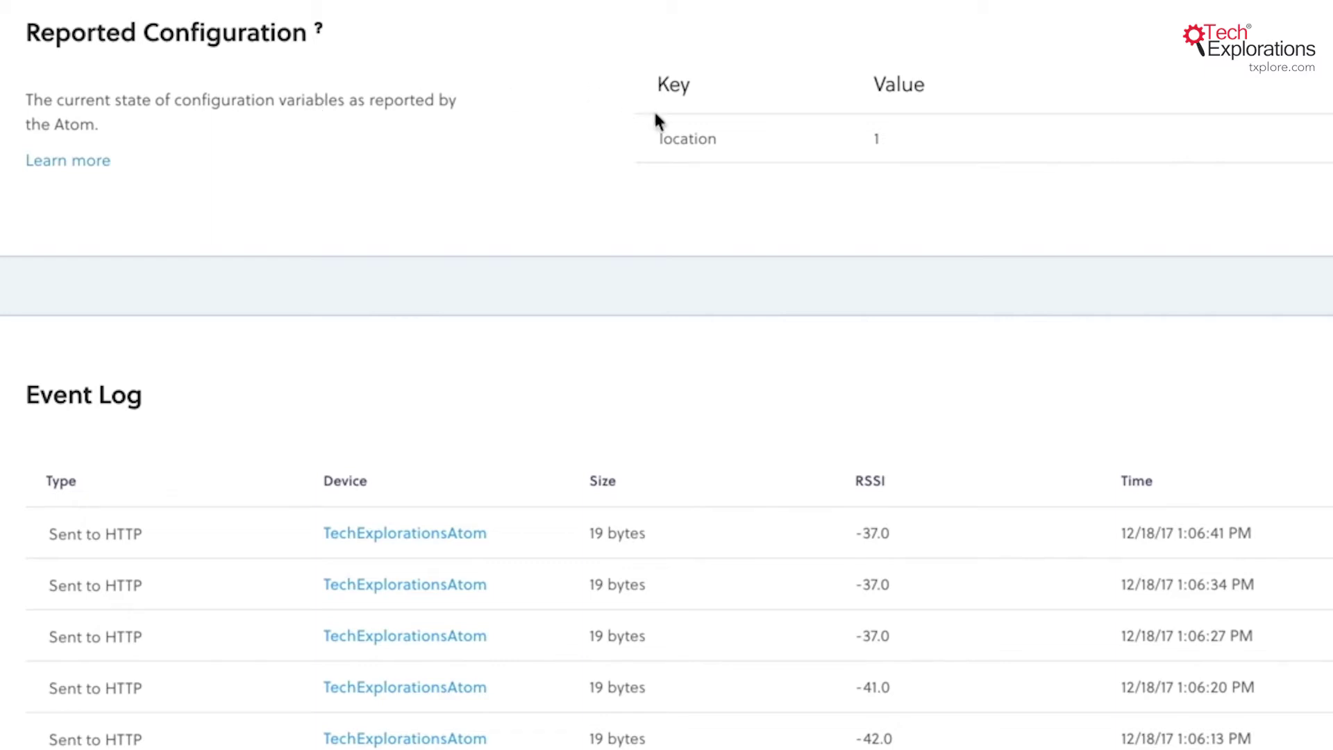
Step: Highlight the location variable, its value 1 and the reported location row, then view the Event Log
{"action": "scroll", "coordinate": [655, 114], "scroll_direction": "up", "scroll_amount": 5}
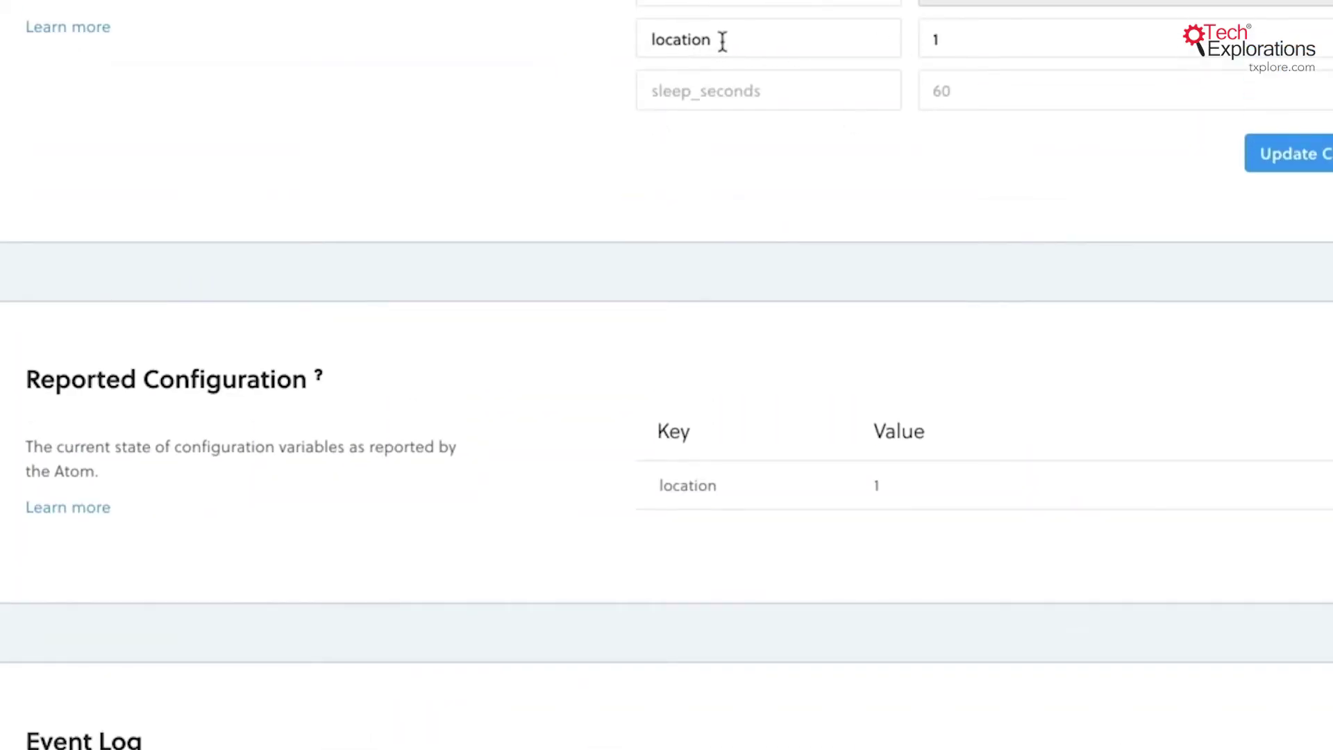
{"action": "double_click", "coordinate": [699, 41]}
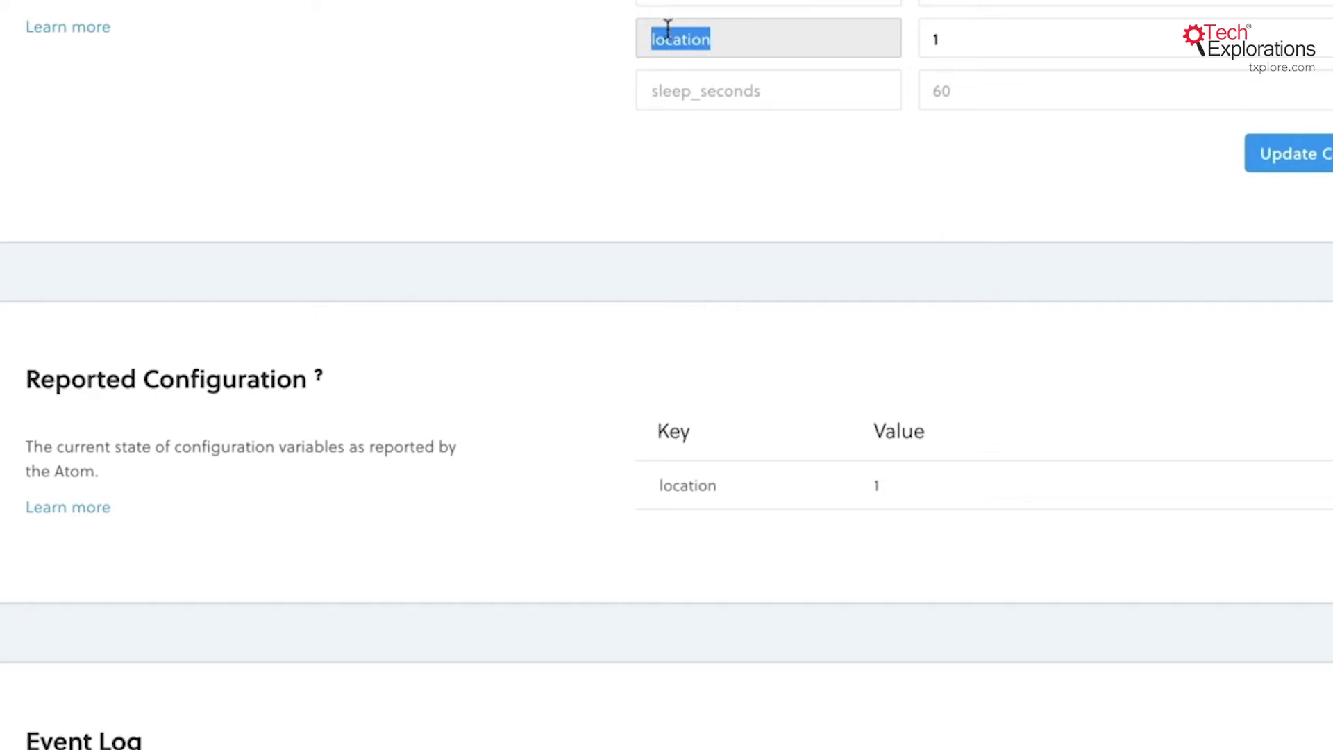
{"action": "double_click", "coordinate": [922, 47]}
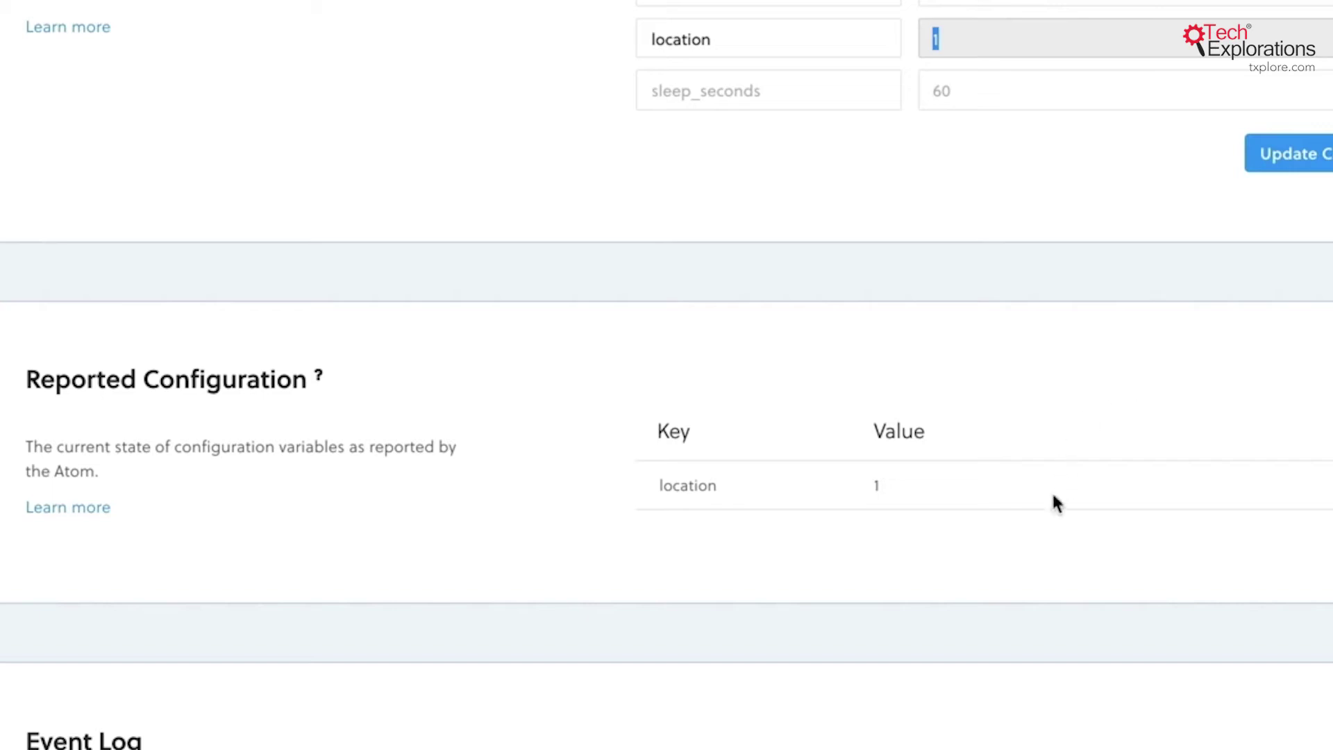
{"action": "left_click_drag", "start_coordinate": [891, 489], "coordinate": [653, 488]}
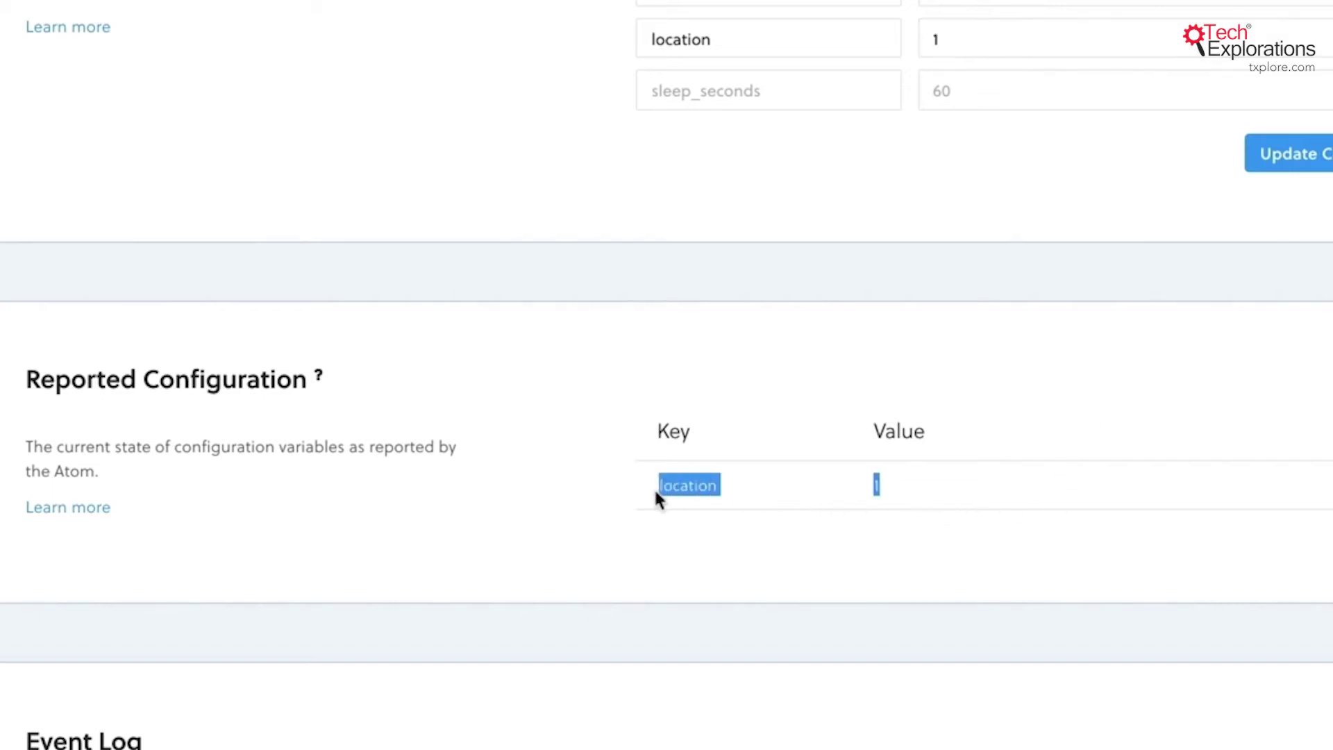
{"action": "scroll", "coordinate": [633, 568], "scroll_direction": "down", "scroll_amount": 3}
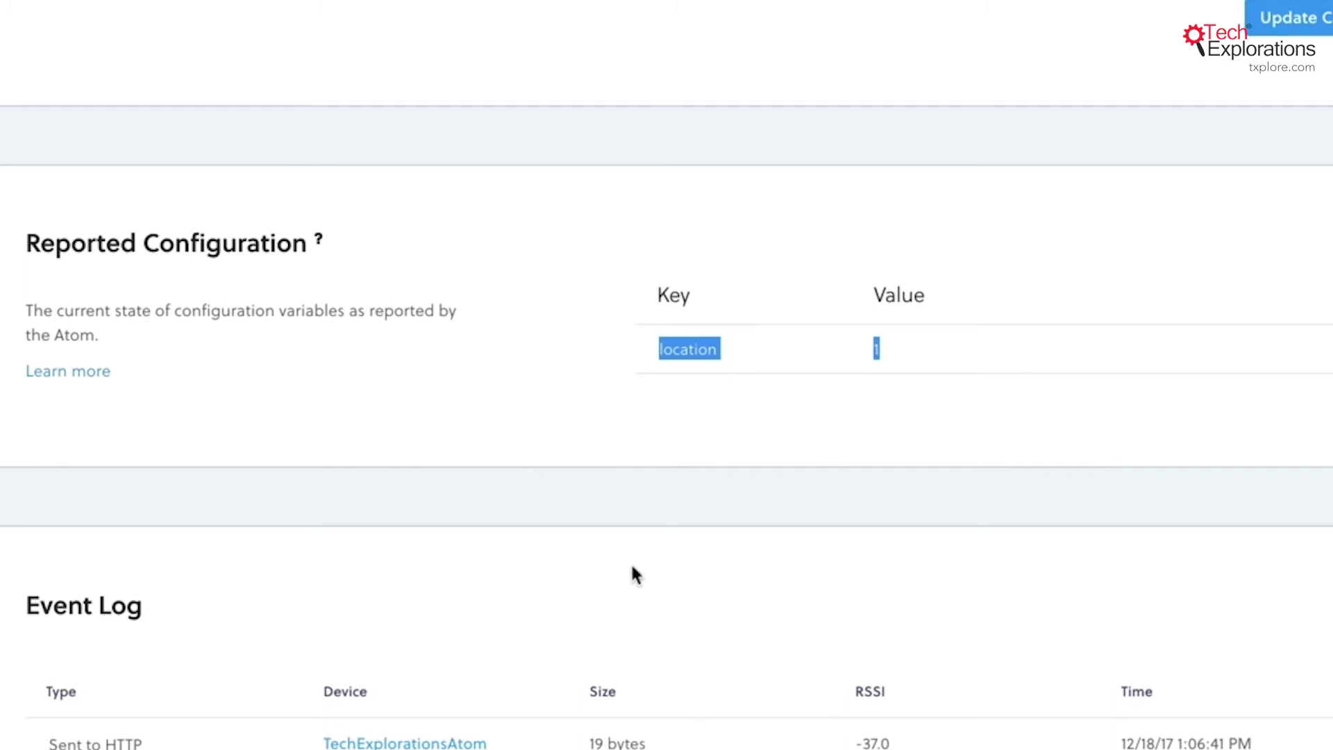
{"action": "scroll", "coordinate": [631, 566], "scroll_direction": "down", "scroll_amount": 3}
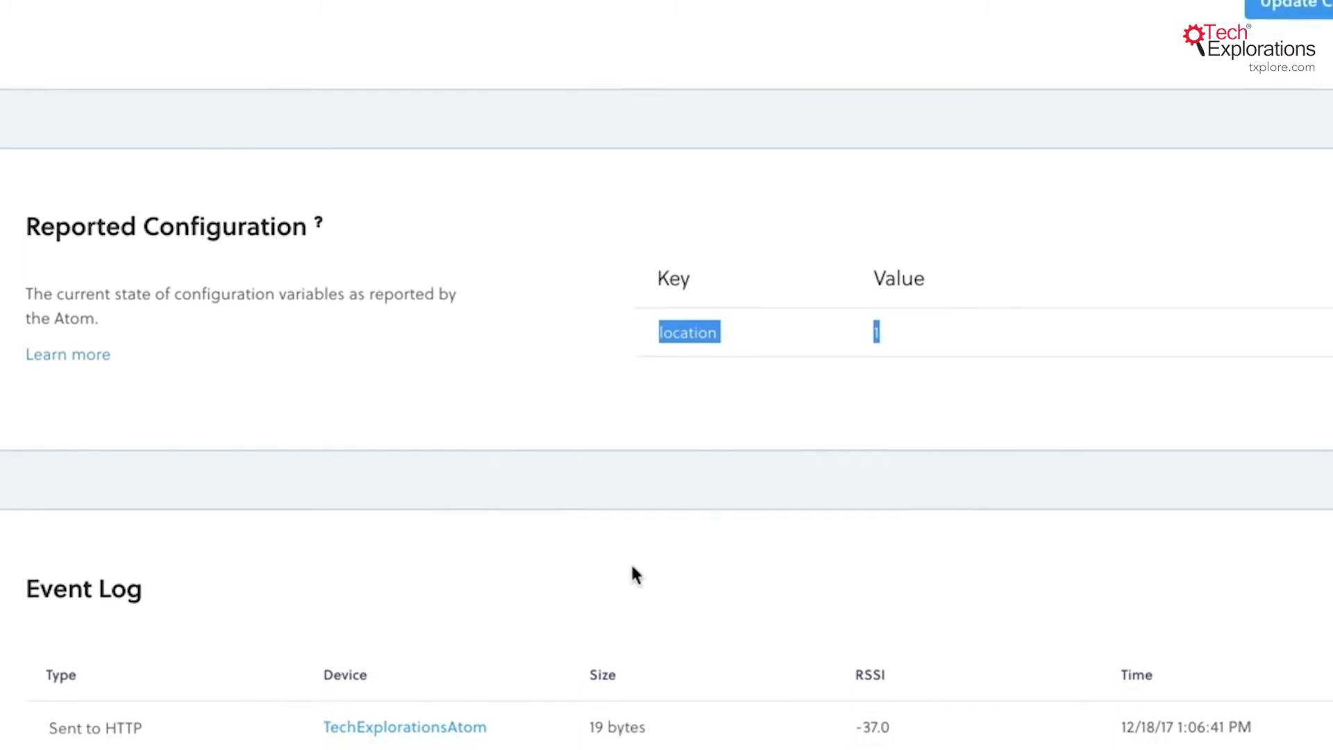
Step: Scroll the Event Log and briefly highlight the Sent to HTTP event type
{"action": "scroll", "coordinate": [633, 574], "scroll_direction": "down", "scroll_amount": 9}
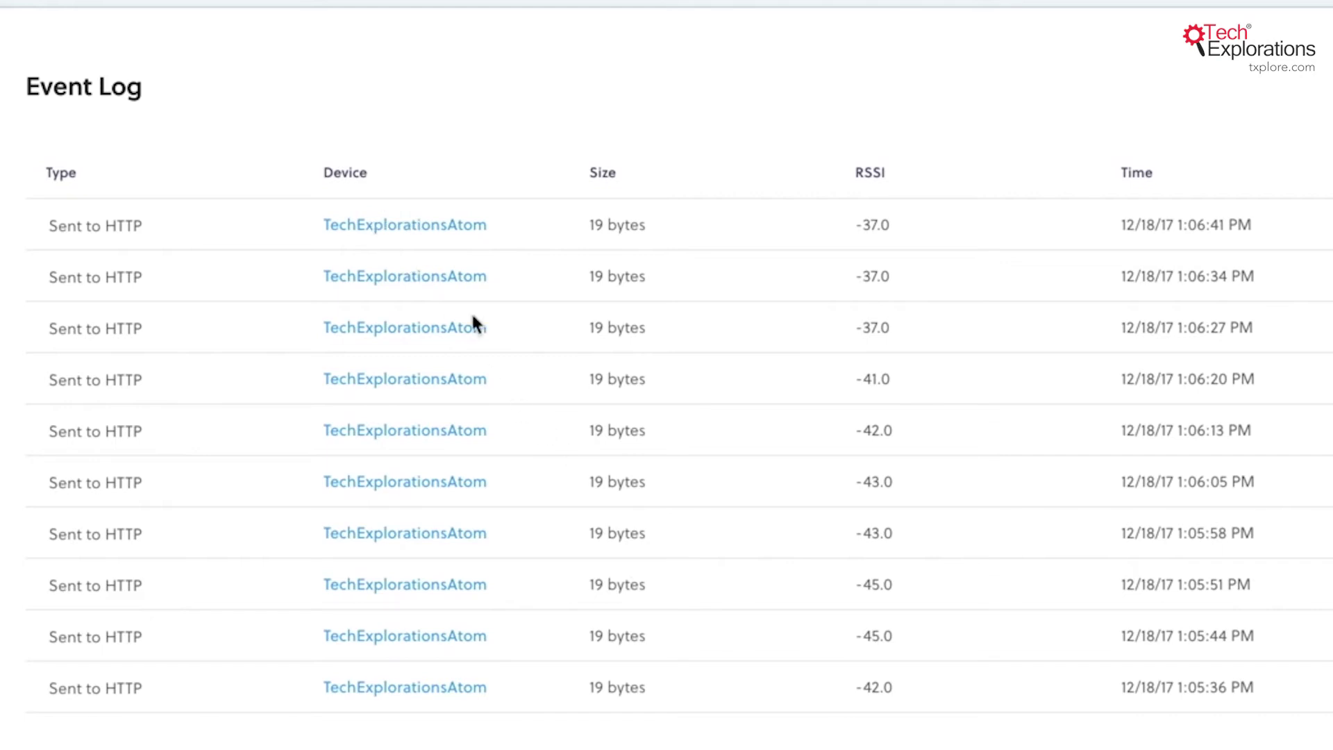
{"action": "scroll", "coordinate": [417, 302], "scroll_direction": "down", "scroll_amount": 2}
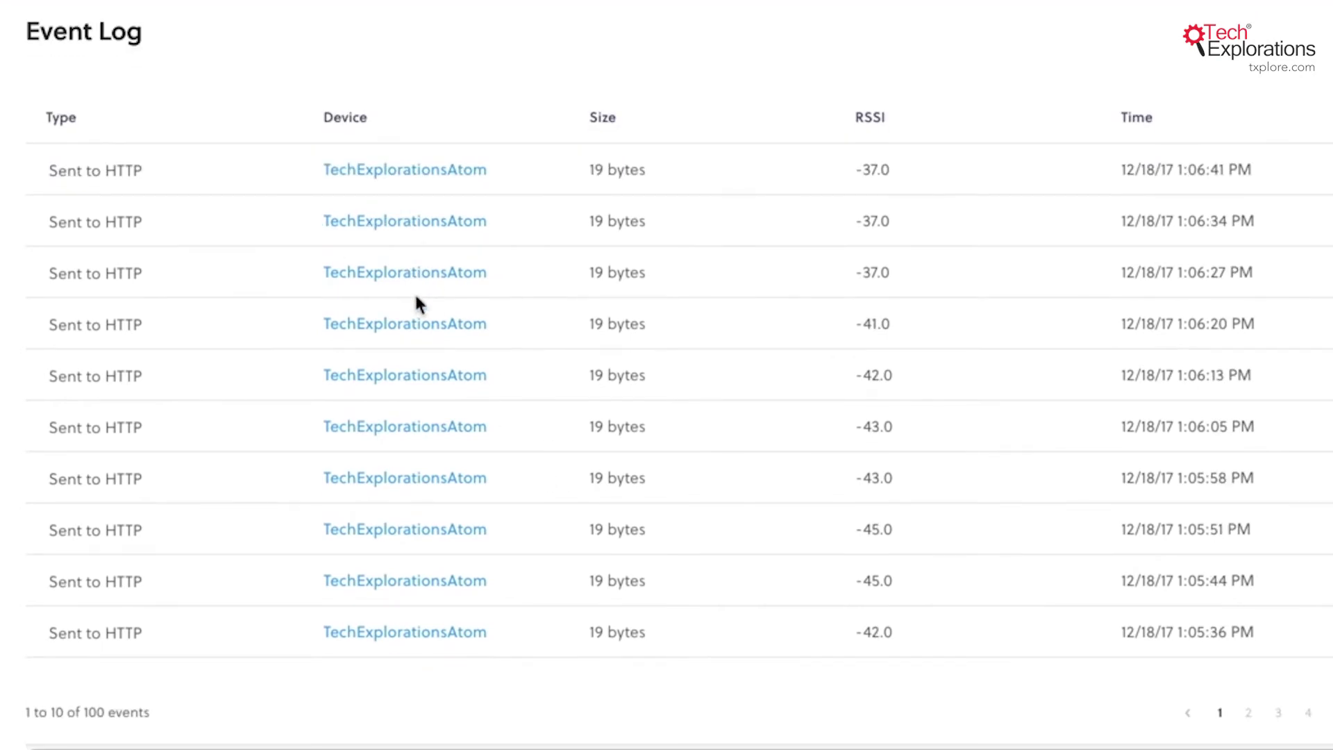
{"action": "scroll", "coordinate": [410, 292], "scroll_direction": "down", "scroll_amount": 2}
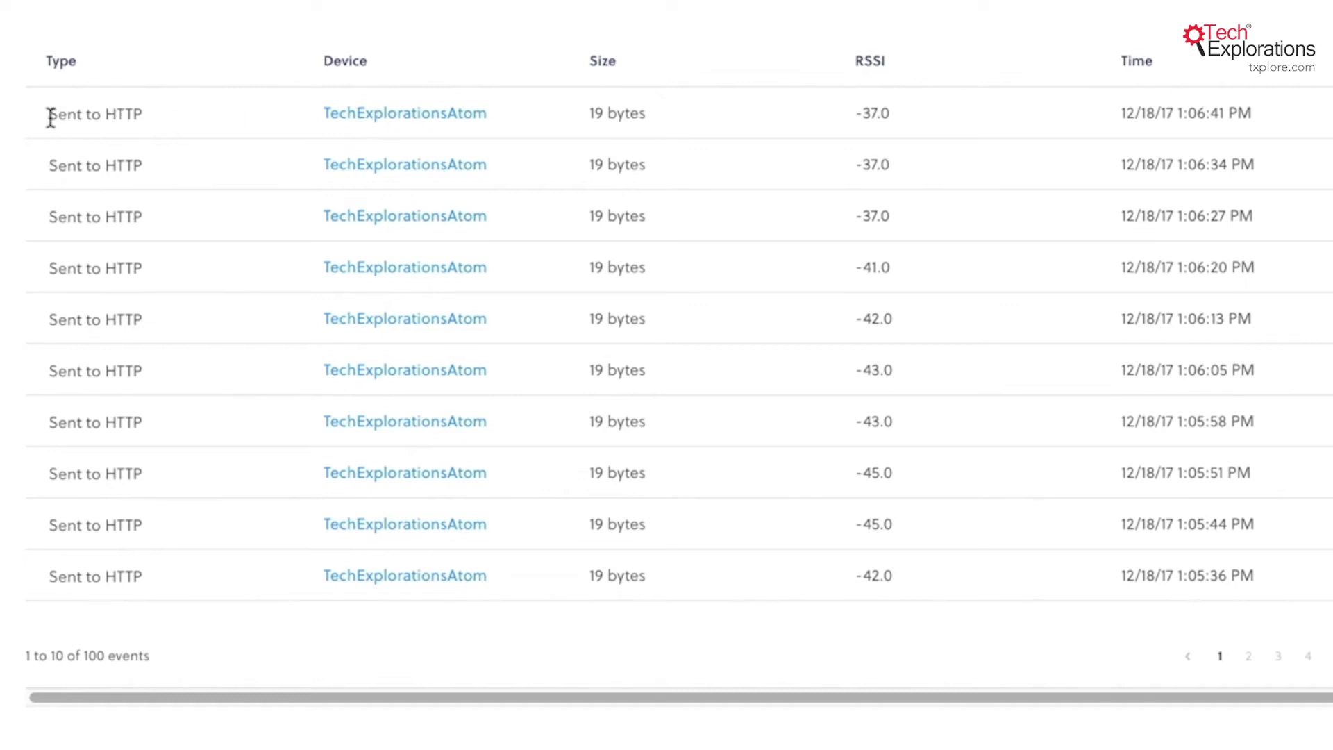
{"action": "left_click_drag", "start_coordinate": [48, 115], "coordinate": [144, 113]}
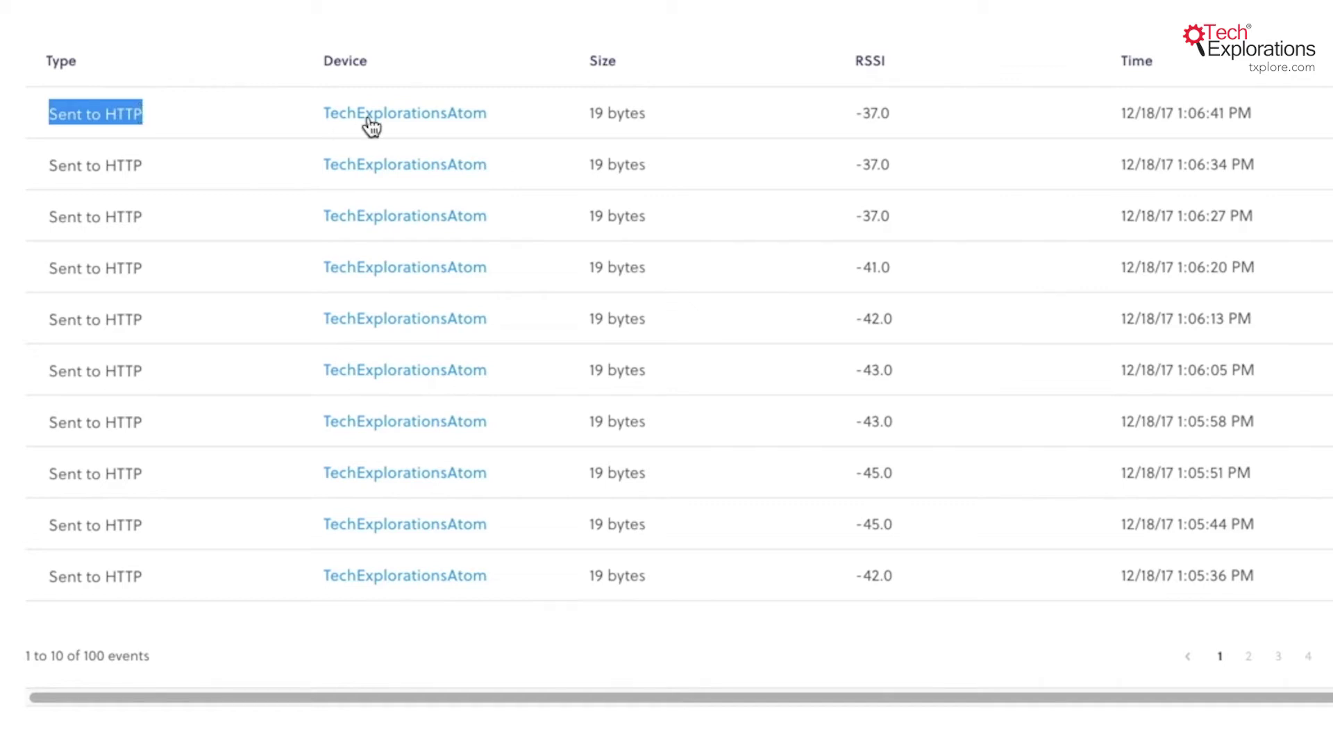
{"action": "scroll", "coordinate": [368, 65], "scroll_direction": "up", "scroll_amount": 2}
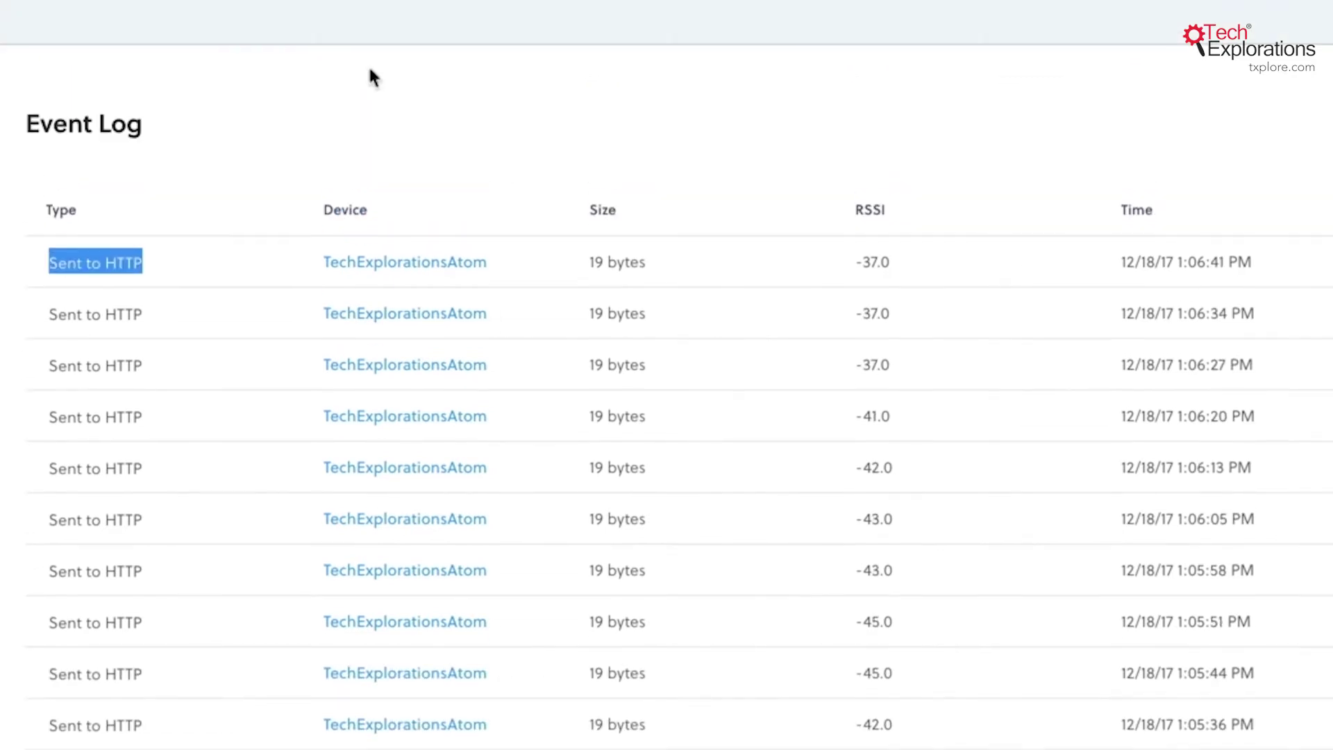
{"action": "left_click", "coordinate": [164, 285]}
Step: Look over the Data Usage chart, then go to the Elements list with TechExplorationsHeliumElement
{"action": "scroll", "coordinate": [165, 285], "scroll_direction": "down", "scroll_amount": 10}
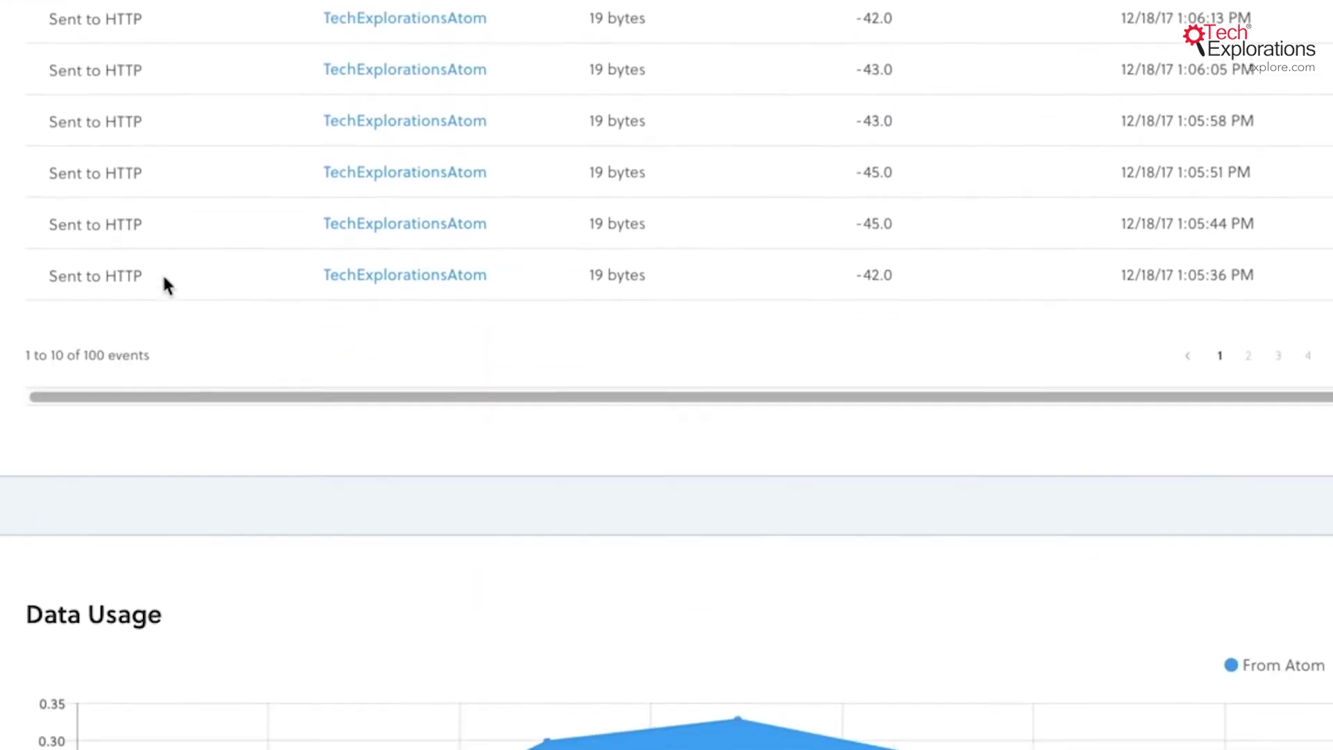
{"action": "scroll", "coordinate": [166, 279], "scroll_direction": "down", "scroll_amount": 5}
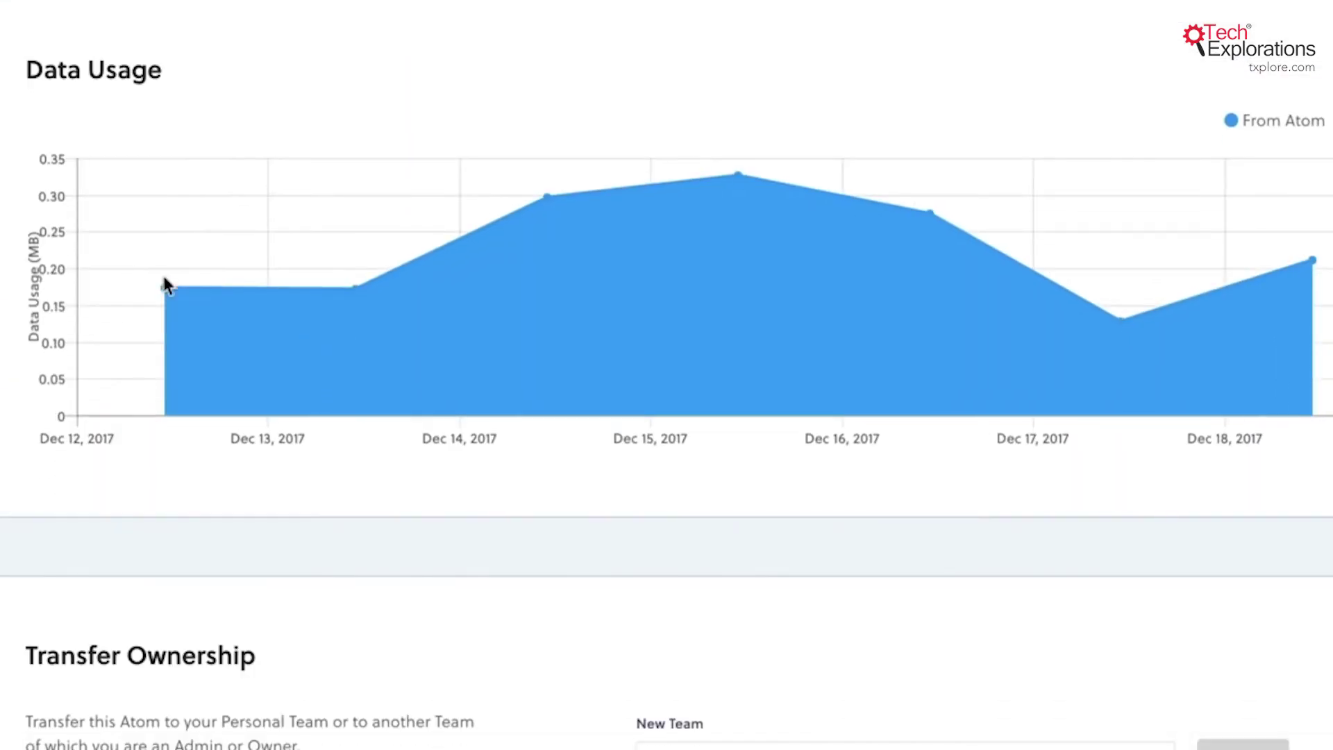
{"action": "scroll", "coordinate": [164, 277], "scroll_direction": "down", "scroll_amount": 1}
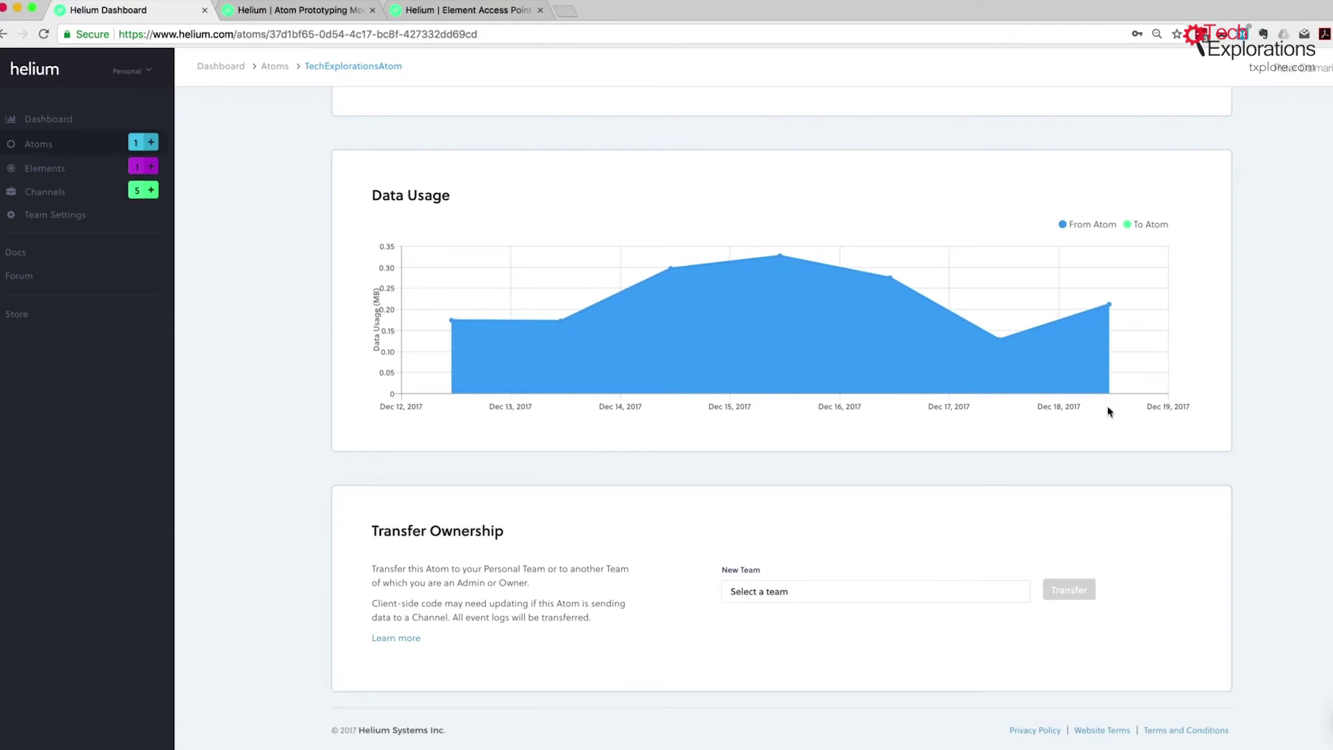
{"action": "scroll", "coordinate": [1108, 411], "scroll_direction": "up", "scroll_amount": 8}
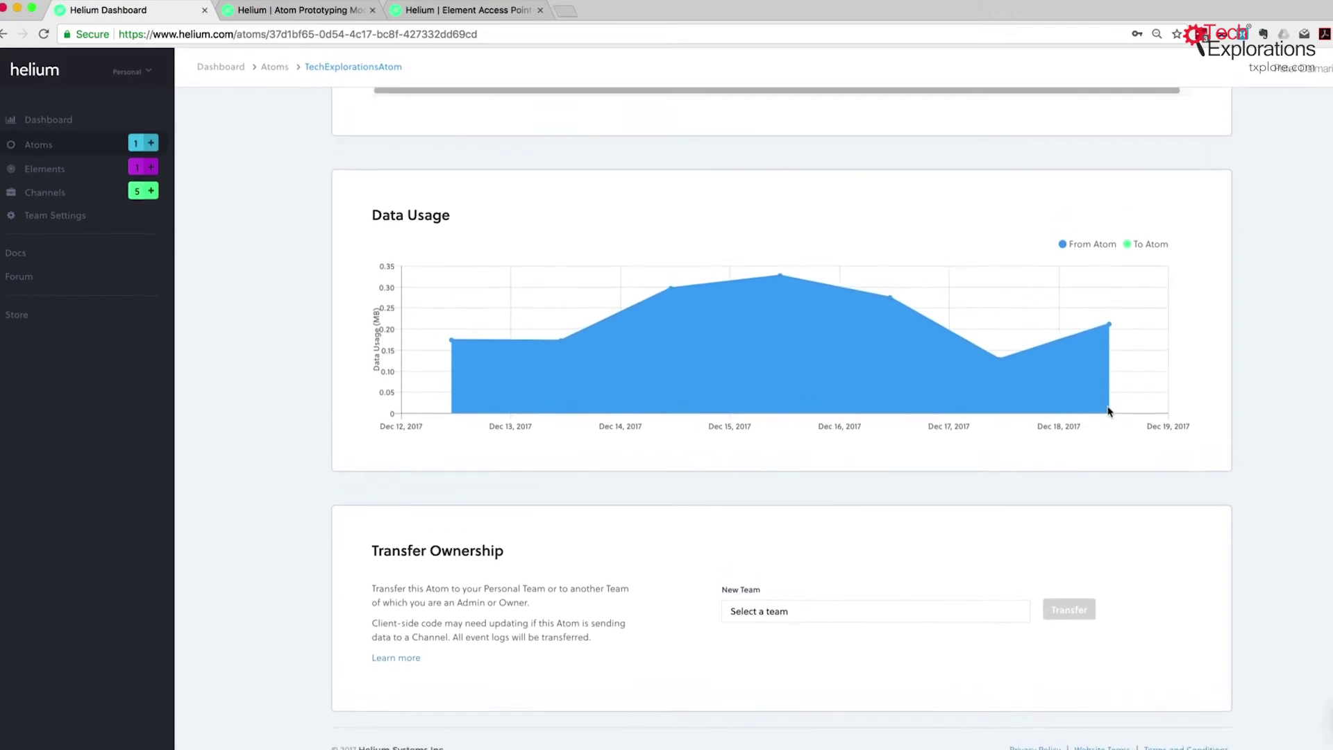
{"action": "scroll", "coordinate": [1108, 411], "scroll_direction": "up", "scroll_amount": 15}
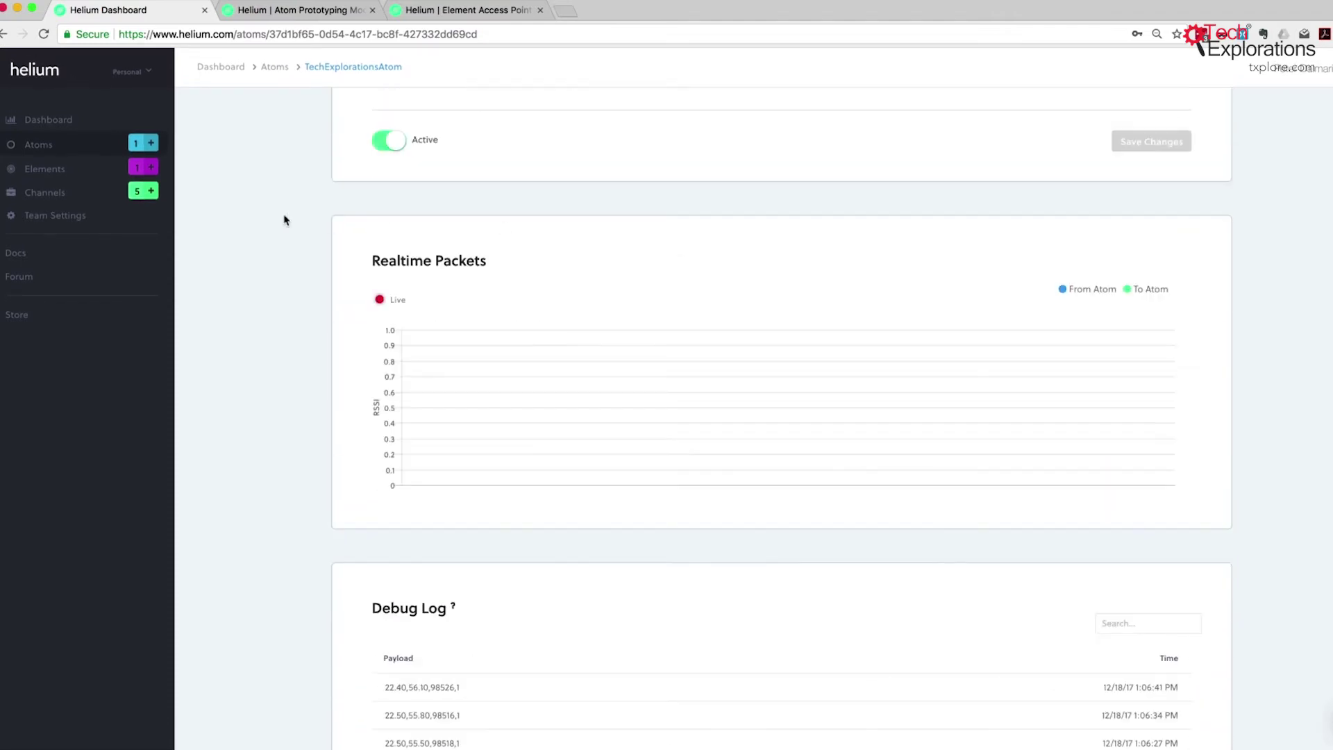
{"action": "left_click", "coordinate": [53, 172]}
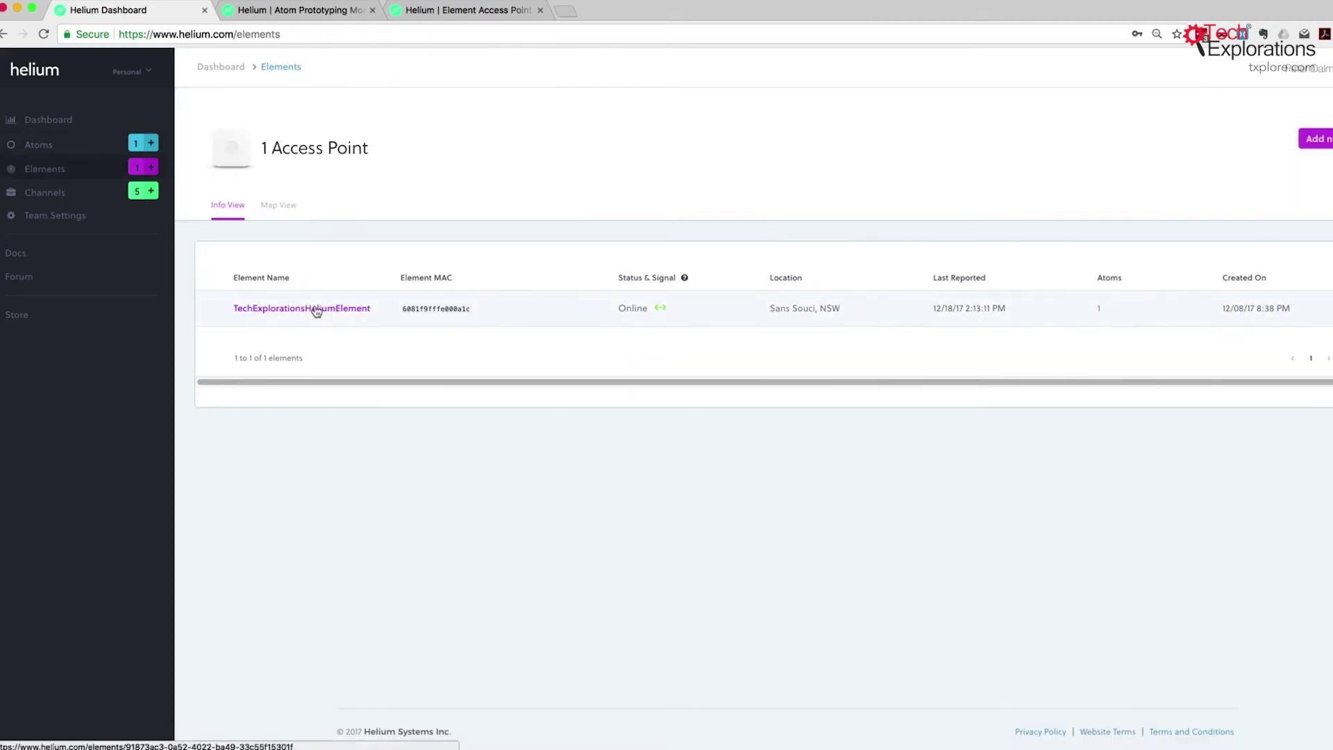
Step: Open TechExplorationsHeliumElement and review its Realtime Packets, Location map, Connected Atoms and Event Log
{"action": "left_click", "coordinate": [316, 310]}
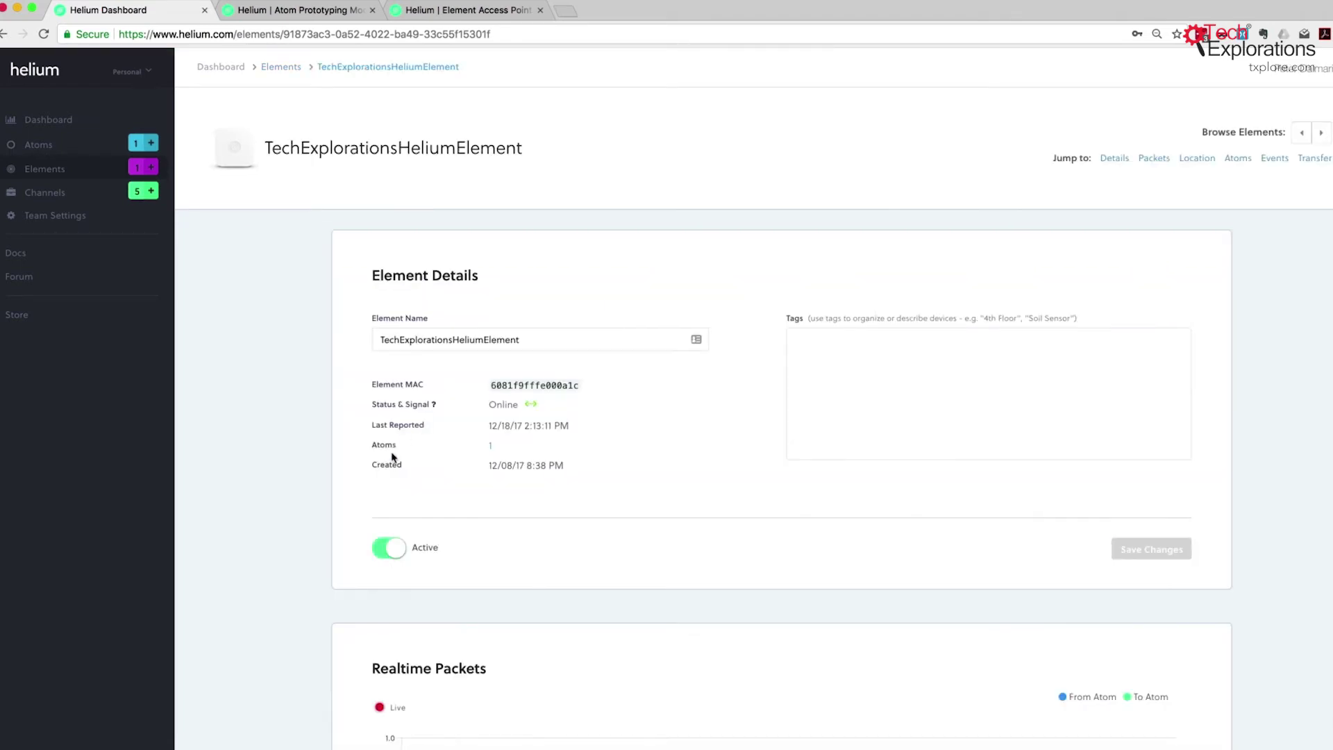
{"action": "scroll", "coordinate": [387, 465], "scroll_direction": "down", "scroll_amount": 3}
{"action": "scroll", "coordinate": [387, 465], "scroll_direction": "down", "scroll_amount": 10}
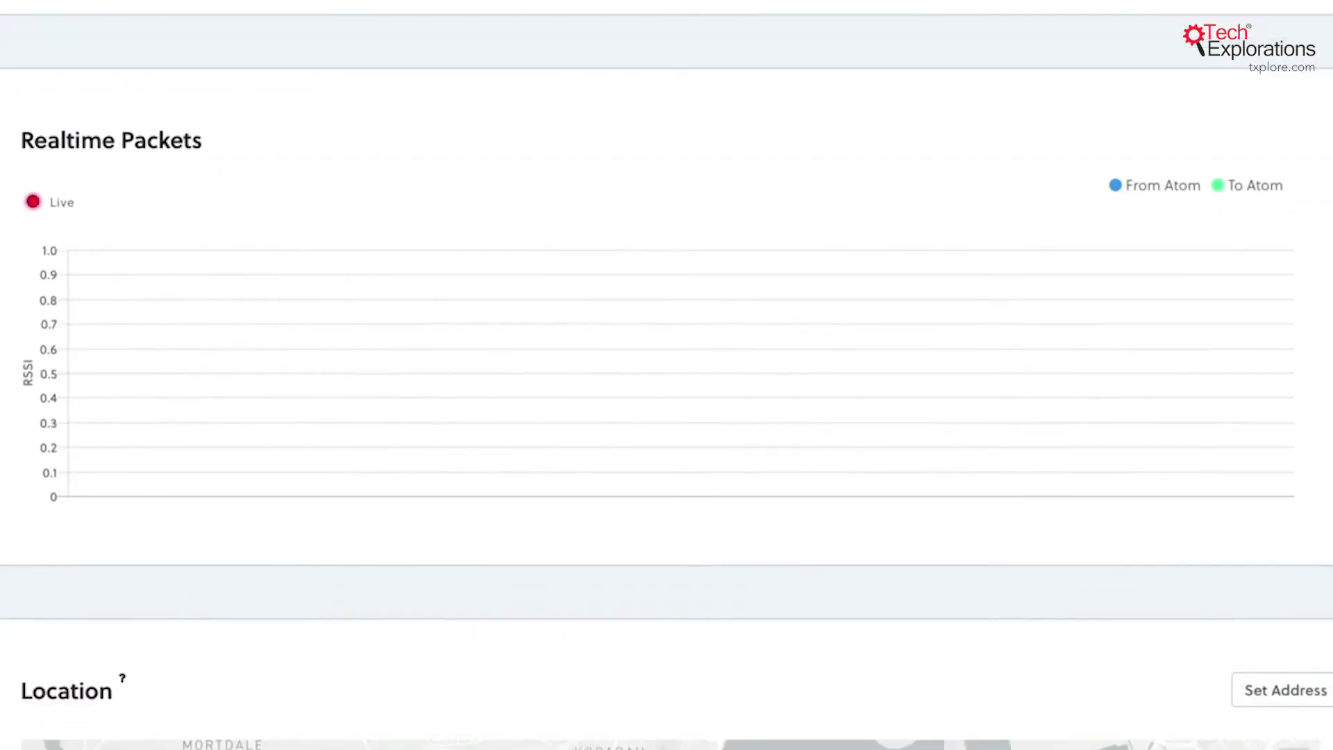
{"action": "scroll", "coordinate": [303, 544], "scroll_direction": "down", "scroll_amount": 3}
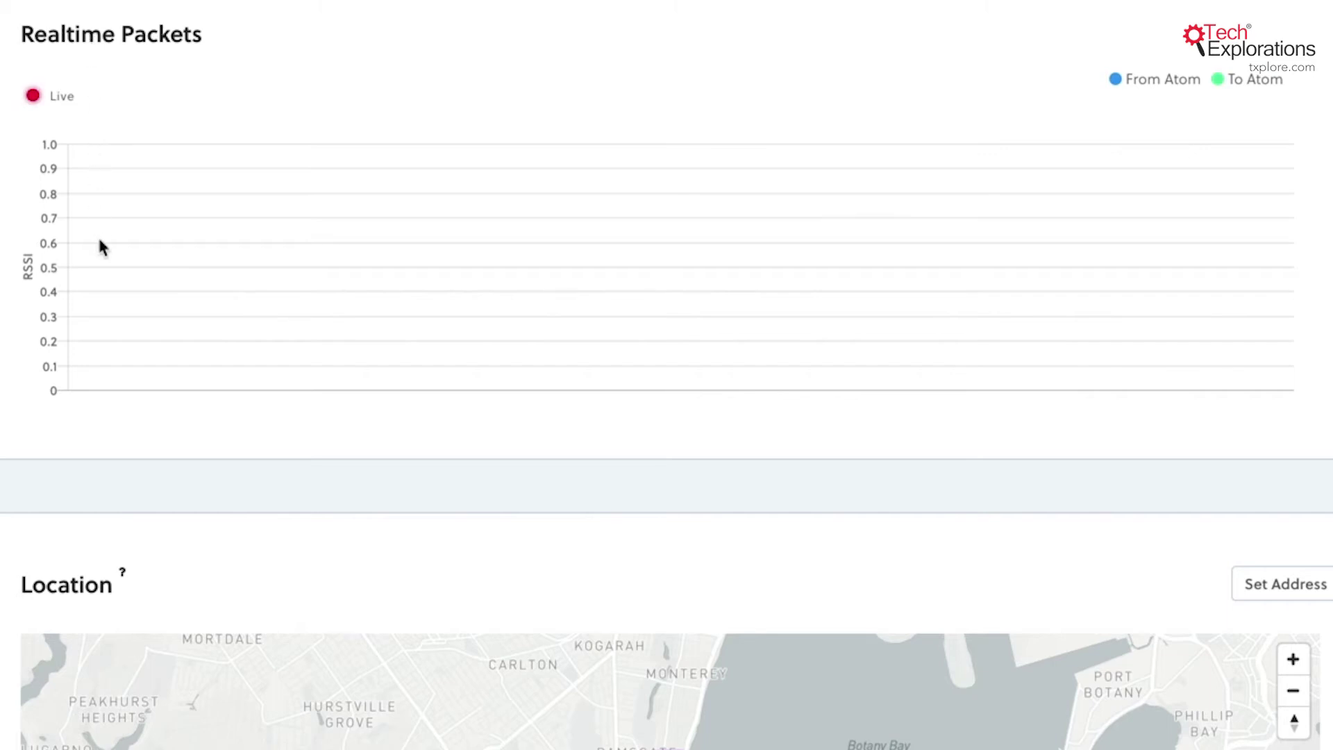
{"action": "scroll", "coordinate": [99, 243], "scroll_direction": "down", "scroll_amount": 3}
{"action": "scroll", "coordinate": [100, 242], "scroll_direction": "up", "scroll_amount": 3}
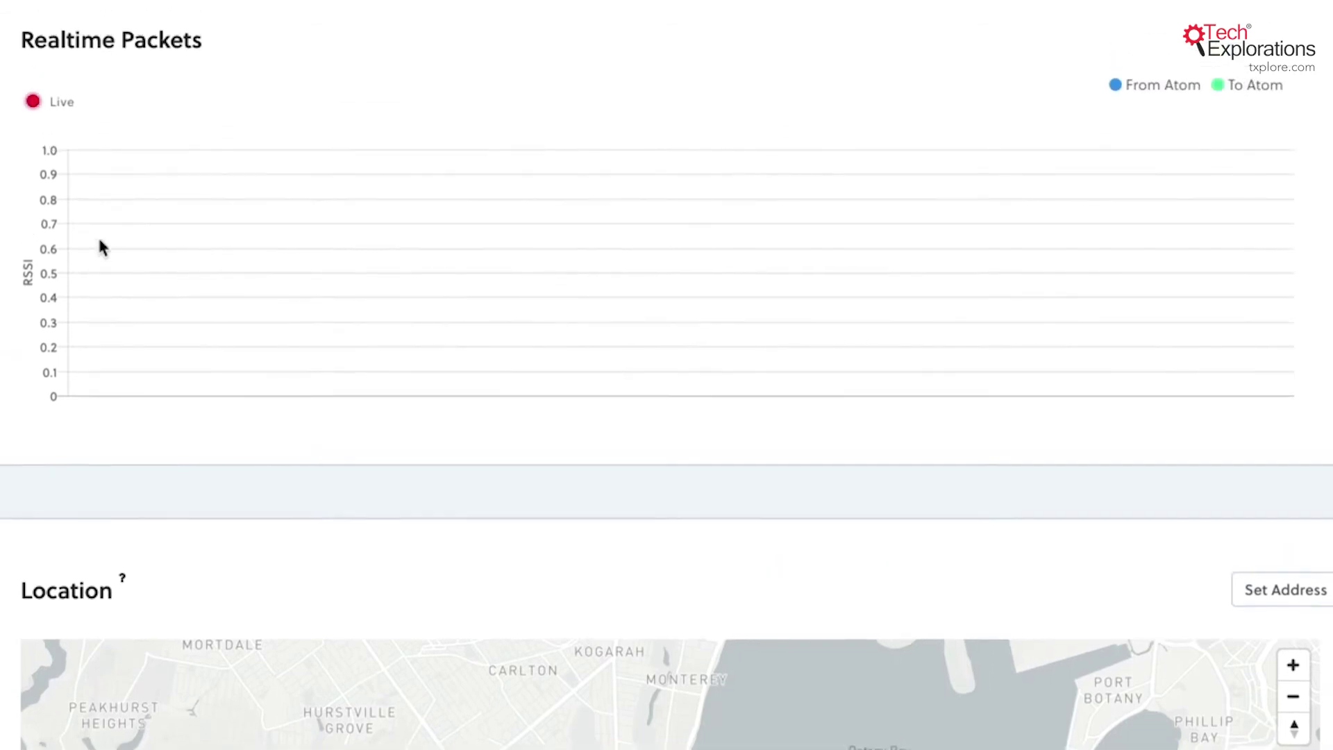
{"action": "scroll", "coordinate": [99, 243], "scroll_direction": "down", "scroll_amount": 2}
{"action": "scroll", "coordinate": [99, 244], "scroll_direction": "down", "scroll_amount": 15}
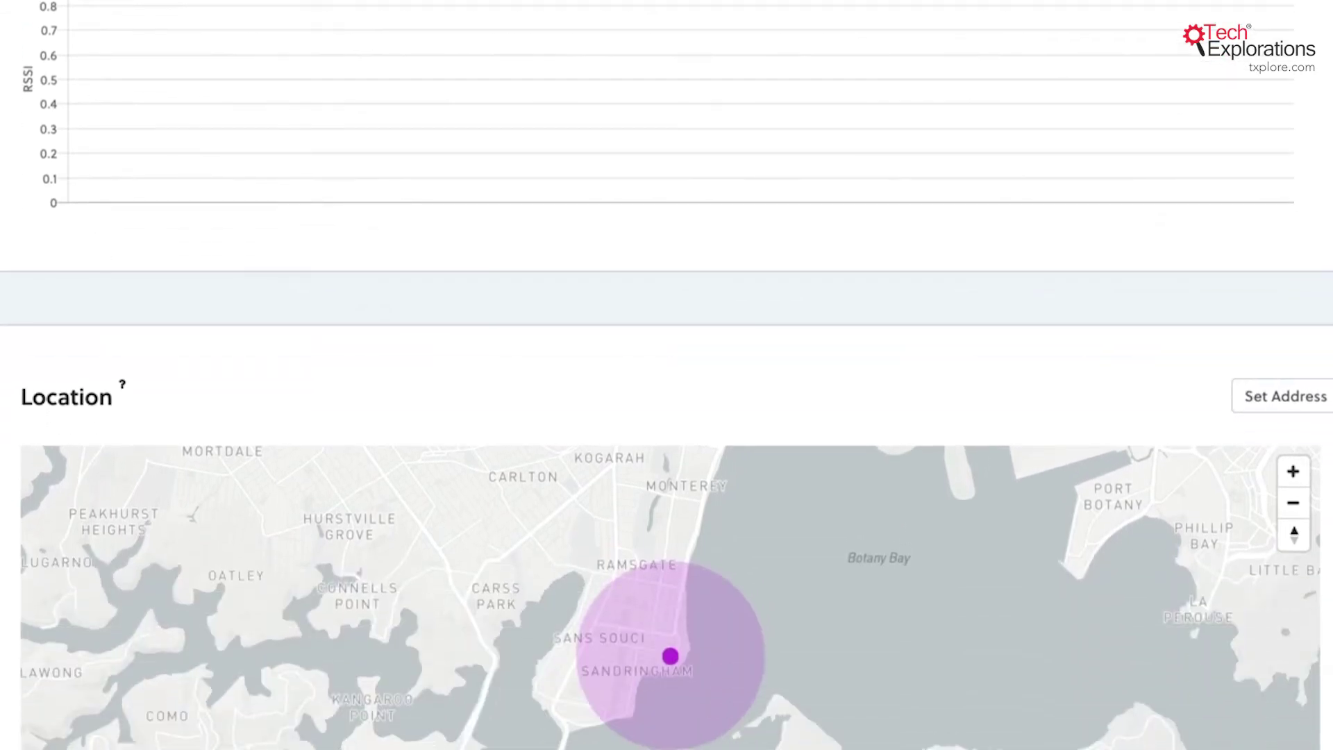
{"action": "scroll", "coordinate": [666, 375], "scroll_direction": "down", "scroll_amount": 2}
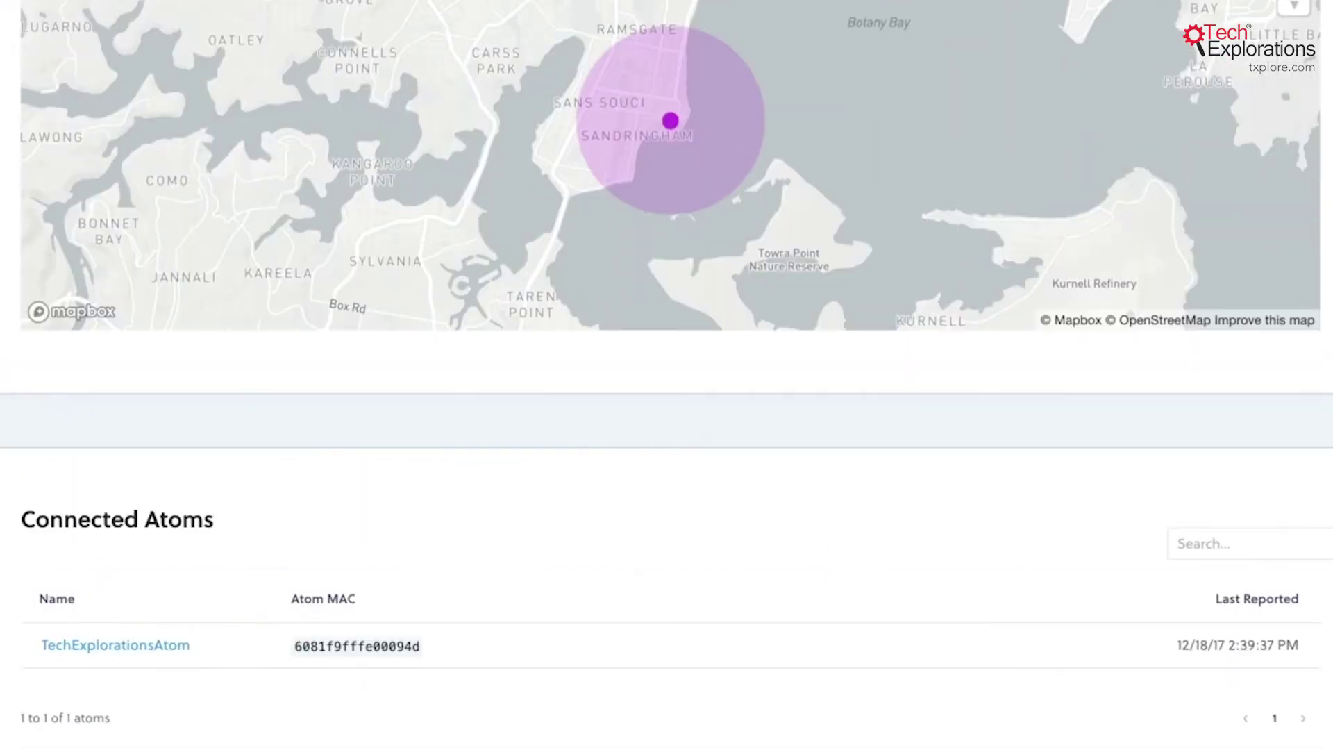
{"action": "scroll", "coordinate": [667, 375], "scroll_direction": "up", "scroll_amount": 5}
{"action": "scroll", "coordinate": [666, 375], "scroll_direction": "down", "scroll_amount": 10}
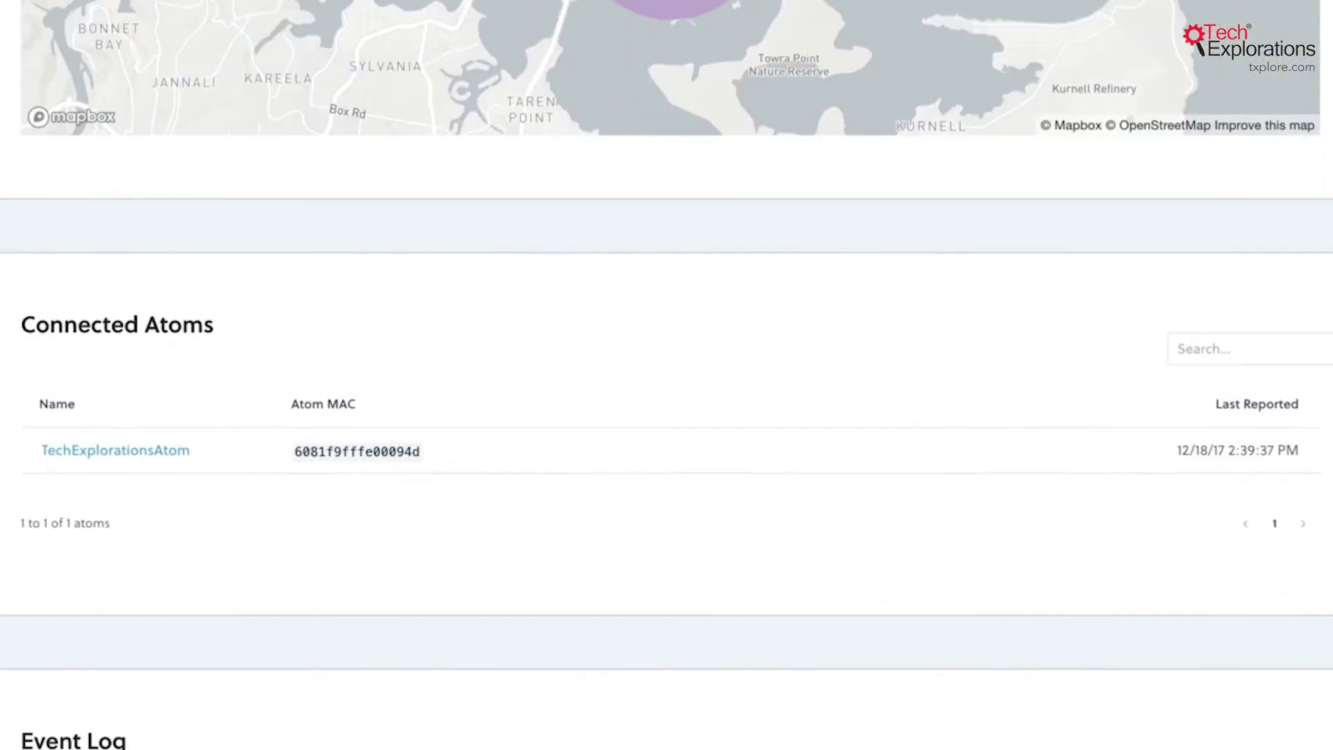
{"action": "scroll", "coordinate": [666, 375], "scroll_direction": "down", "scroll_amount": 4}
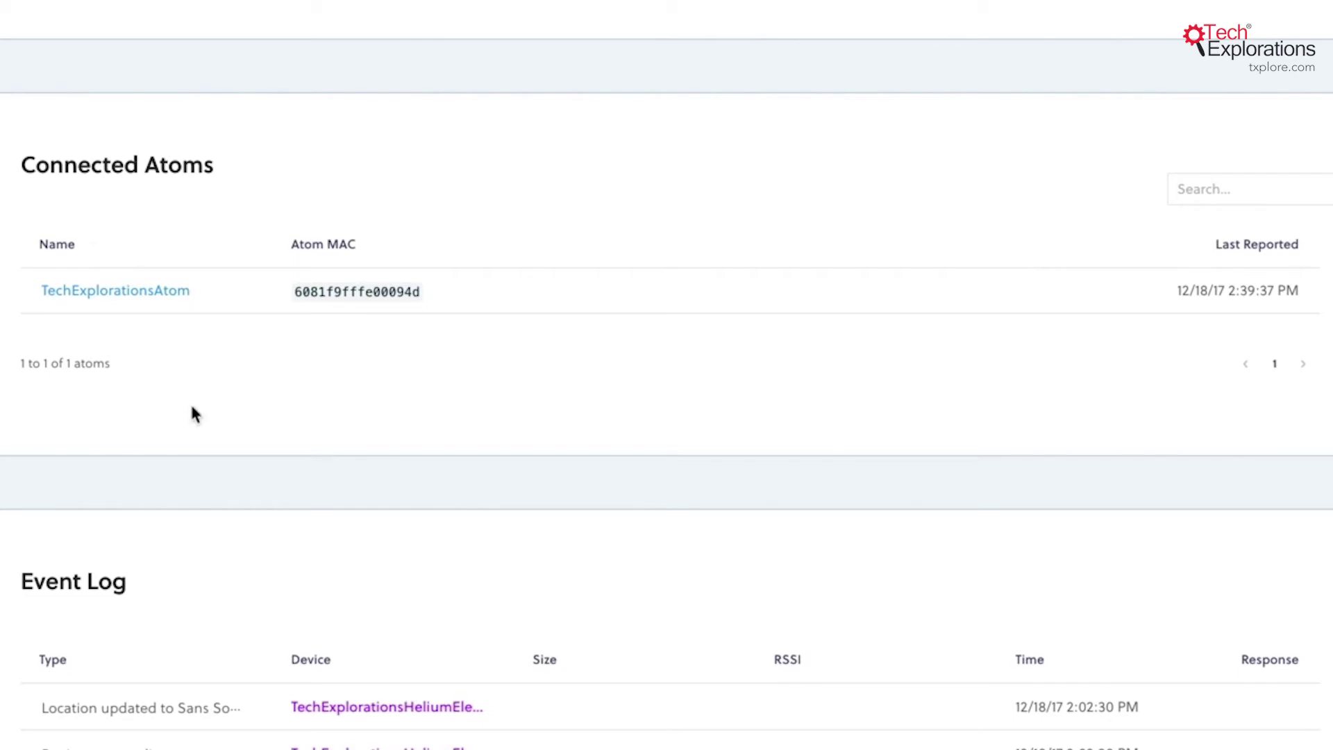
{"action": "scroll", "coordinate": [210, 323], "scroll_direction": "down", "scroll_amount": 4}
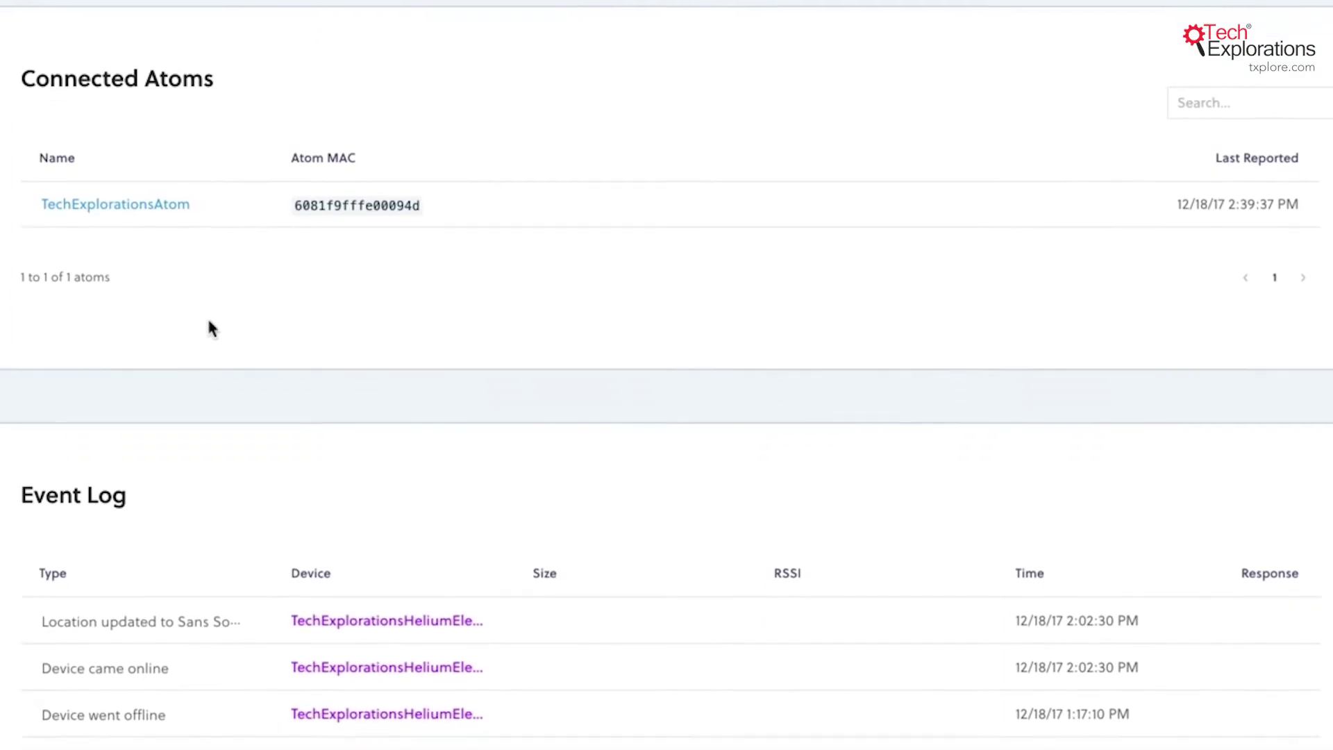
{"action": "scroll", "coordinate": [210, 326], "scroll_direction": "down", "scroll_amount": 7}
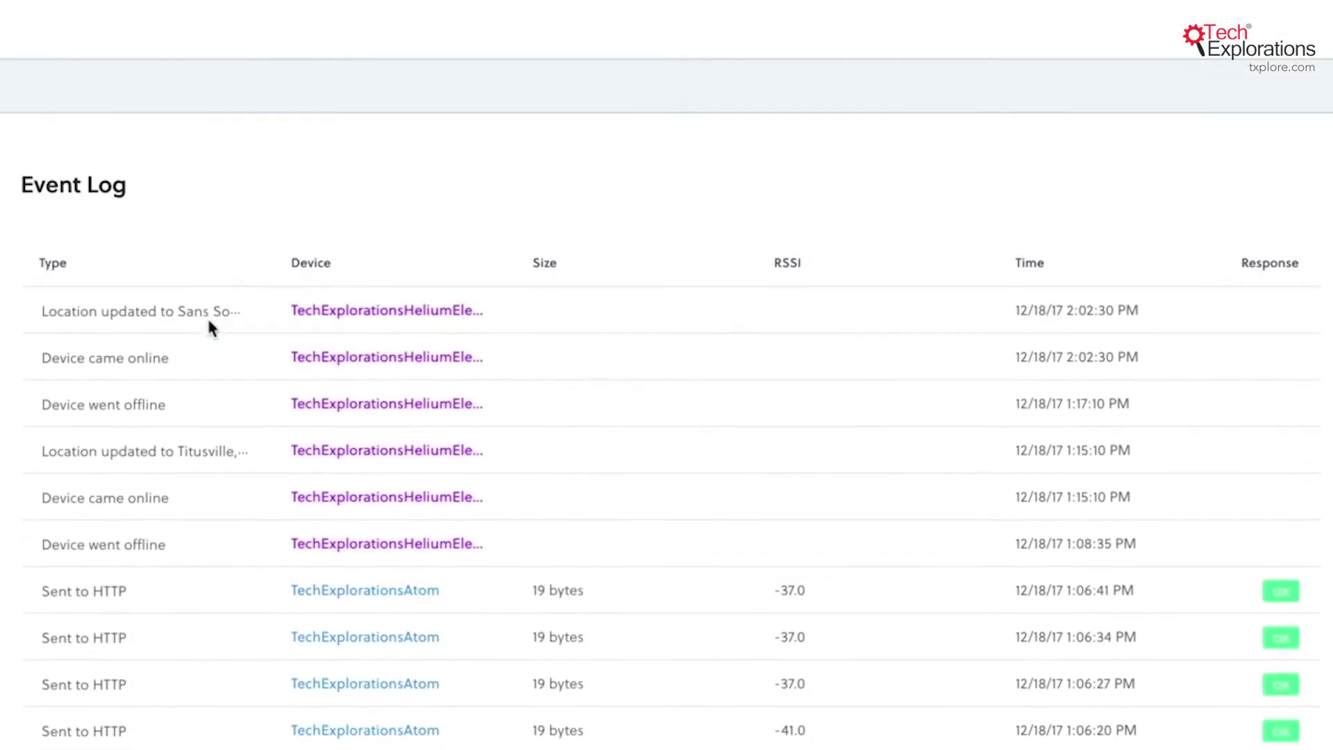
{"action": "scroll", "coordinate": [211, 328], "scroll_direction": "up", "scroll_amount": 10}
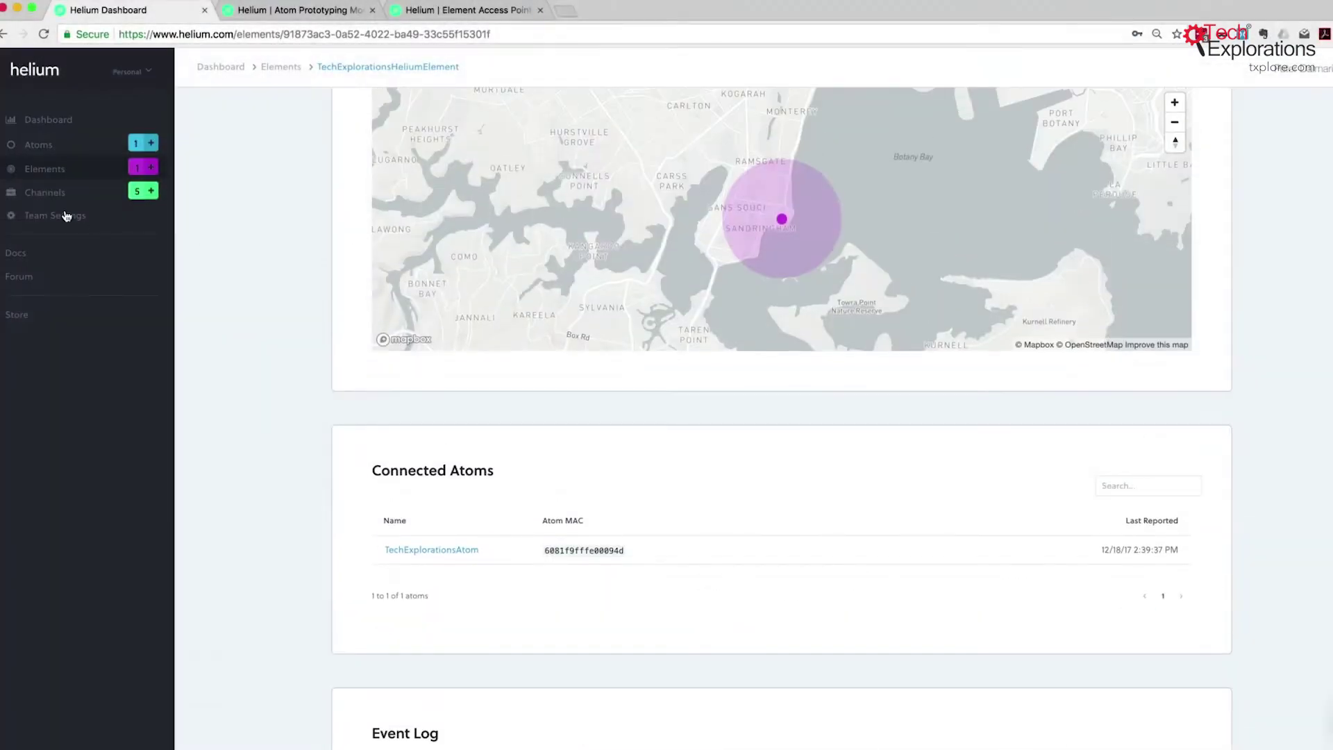
Step: Open the Heroku_Web_app_csv channel from Channels and scroll to its Channel Code samples
{"action": "left_click", "coordinate": [44, 195]}
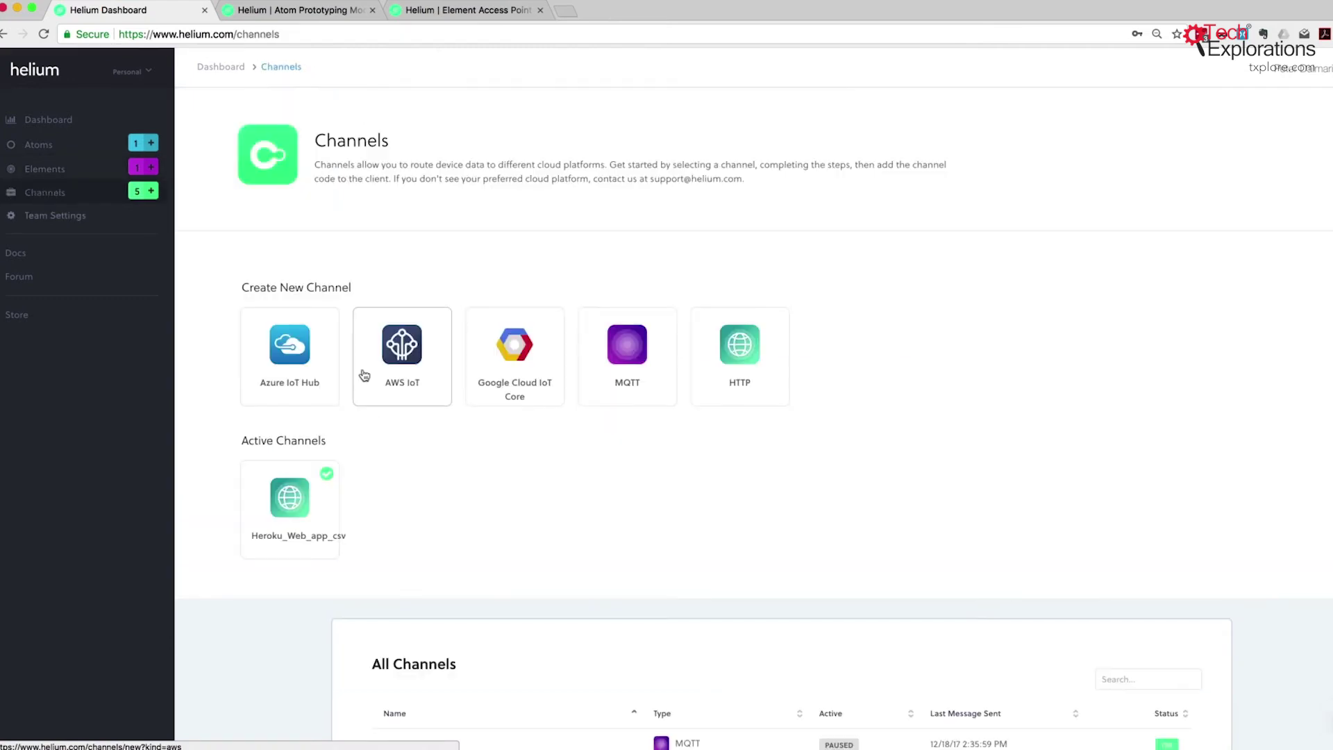
{"action": "scroll", "coordinate": [367, 500], "scroll_direction": "down", "scroll_amount": 3}
{"action": "scroll", "coordinate": [363, 506], "scroll_direction": "down", "scroll_amount": 1}
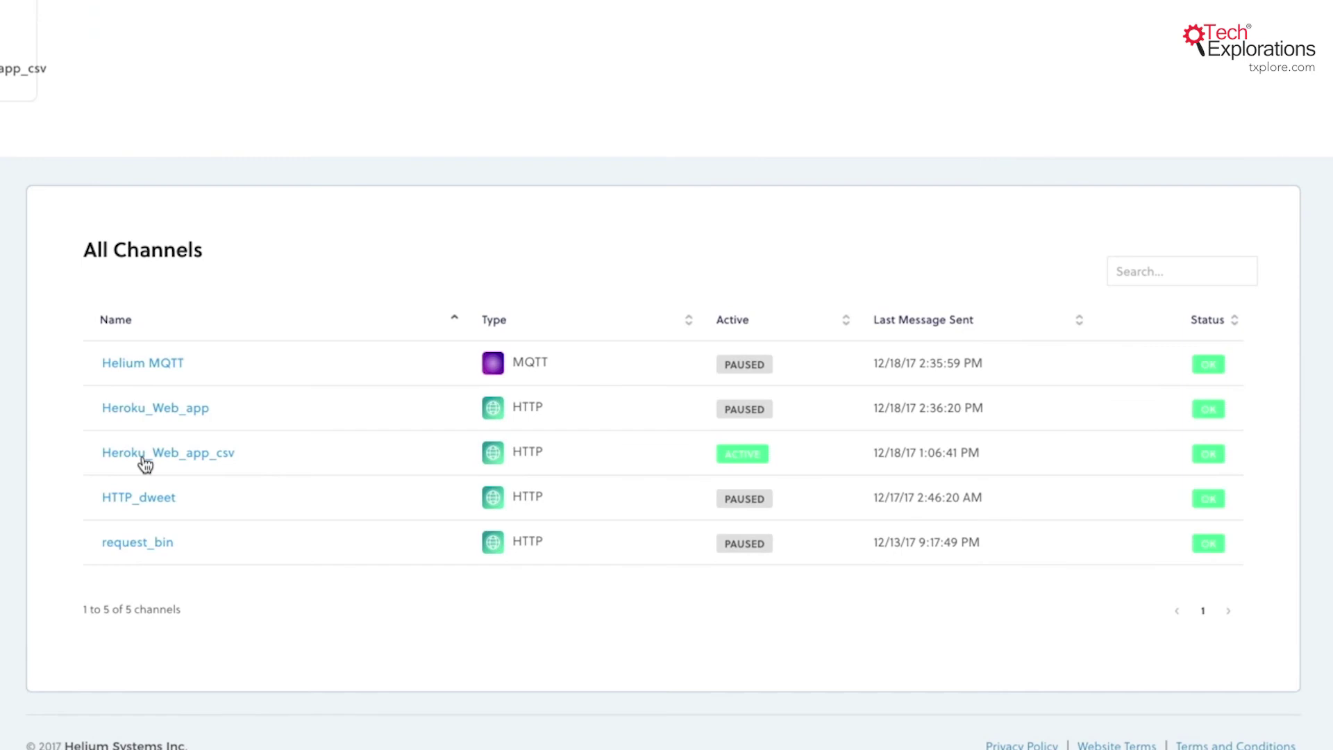
{"action": "left_click", "coordinate": [144, 460]}
{"action": "scroll", "coordinate": [188, 524], "scroll_direction": "down", "scroll_amount": 2}
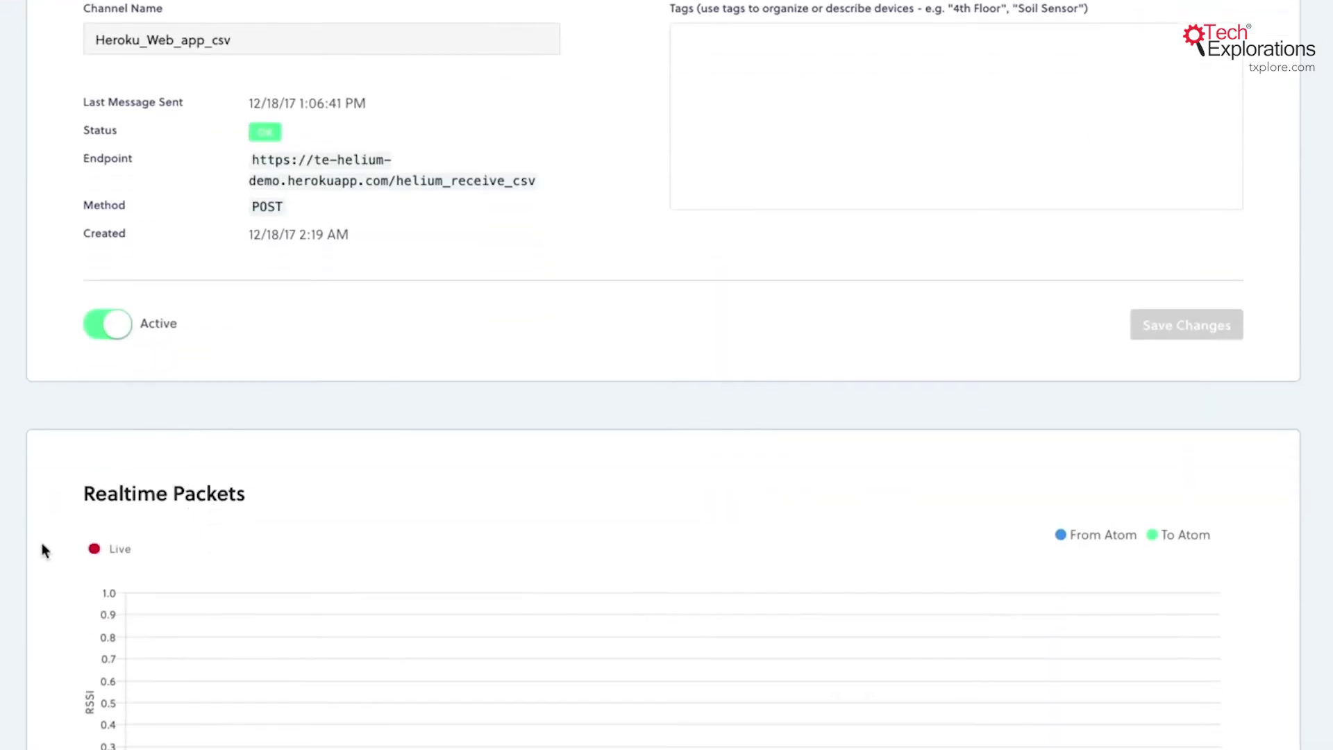
{"action": "scroll", "coordinate": [41, 550], "scroll_direction": "down", "scroll_amount": 8}
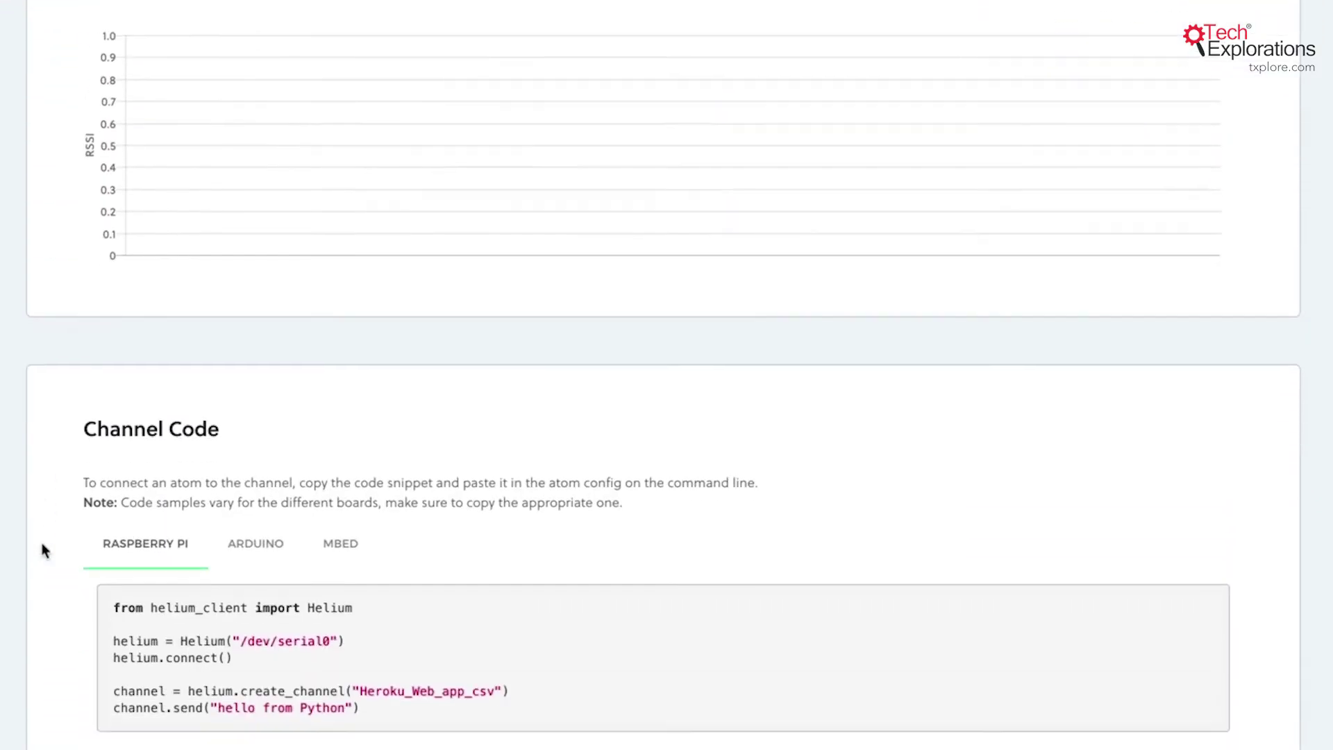
{"action": "scroll", "coordinate": [42, 550], "scroll_direction": "down", "scroll_amount": 5}
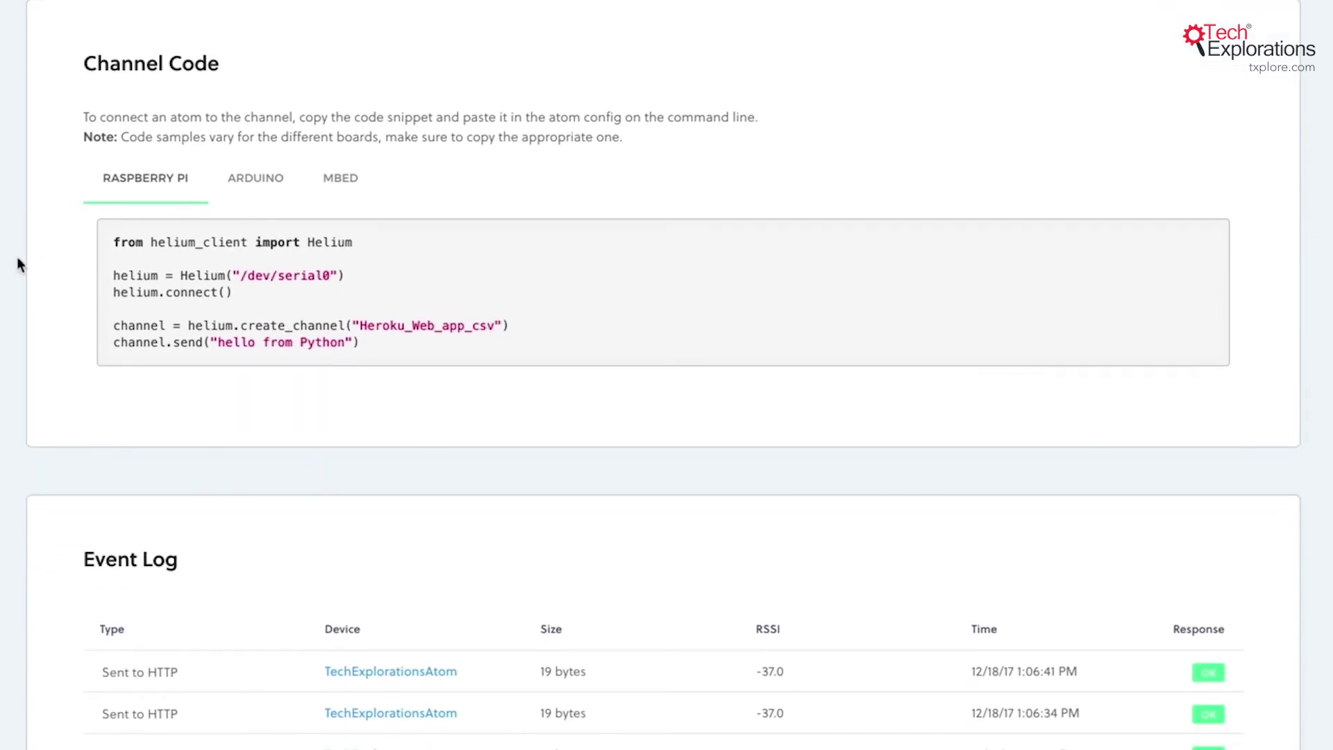
{"action": "scroll", "coordinate": [8, 271], "scroll_direction": "up", "scroll_amount": 1}
{"action": "left_click", "coordinate": [228, 207]}
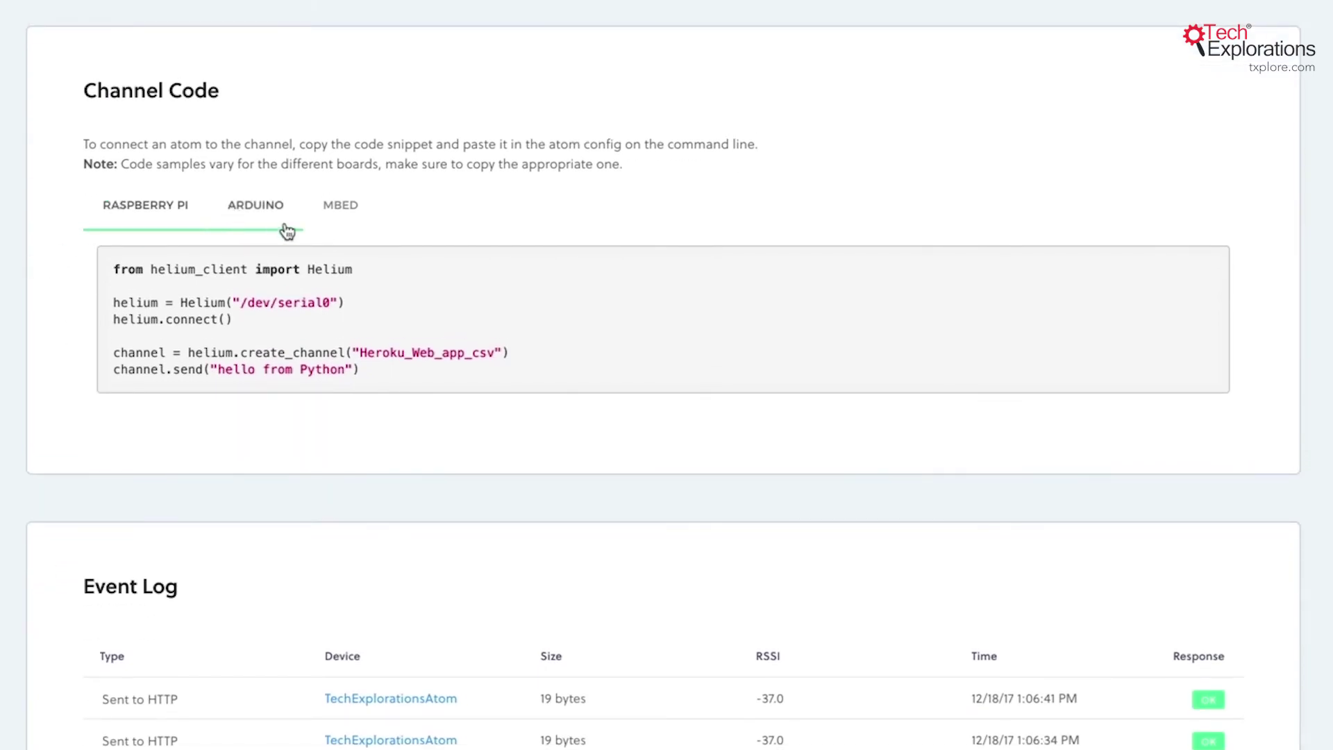
Step: Show the Arduino channel code sample, select the code block and scroll through the sketch
{"action": "left_click", "coordinate": [244, 217]}
{"action": "scroll", "coordinate": [333, 326], "scroll_direction": "down", "scroll_amount": 1}
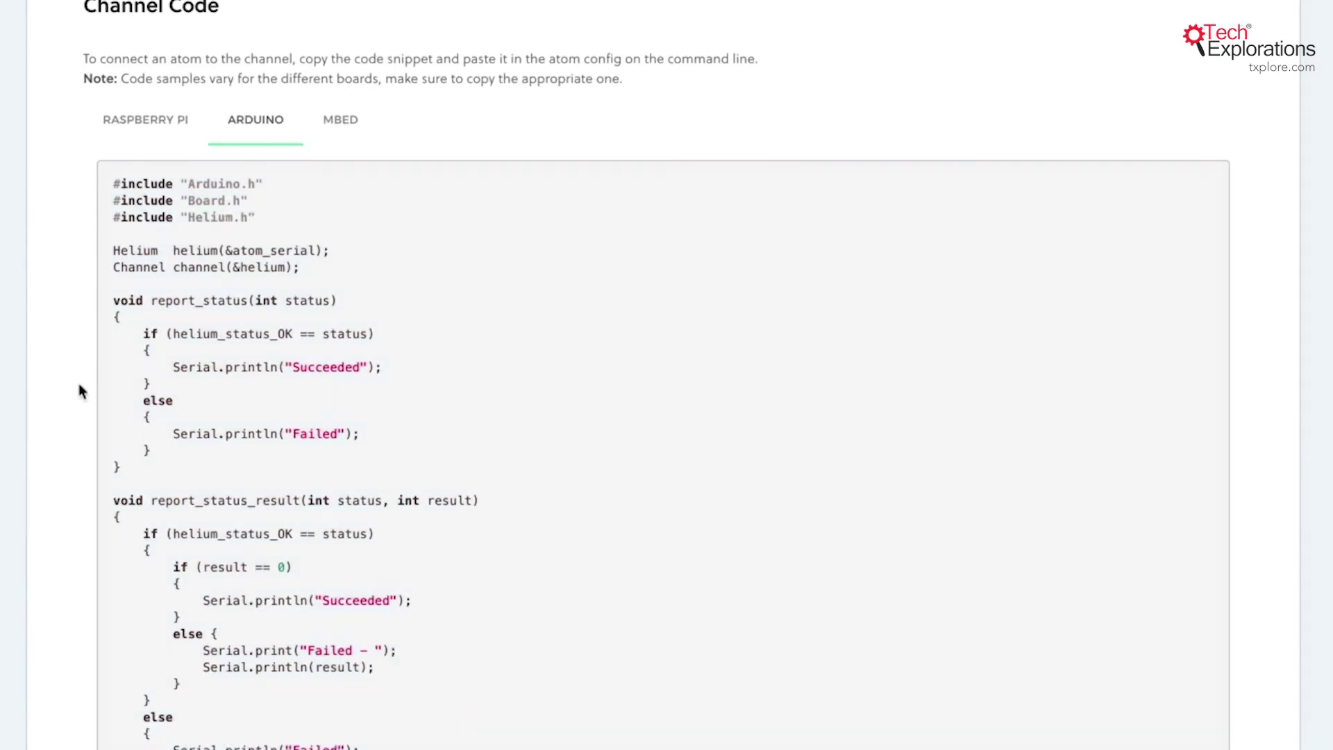
{"action": "scroll", "coordinate": [78, 389], "scroll_direction": "down", "scroll_amount": 3}
{"action": "scroll", "coordinate": [78, 386], "scroll_direction": "down", "scroll_amount": 2}
{"action": "left_click", "coordinate": [179, 351]}
{"action": "scroll", "coordinate": [175, 353], "scroll_direction": "down", "scroll_amount": 5}
{"action": "scroll", "coordinate": [175, 353], "scroll_direction": "down", "scroll_amount": 5}
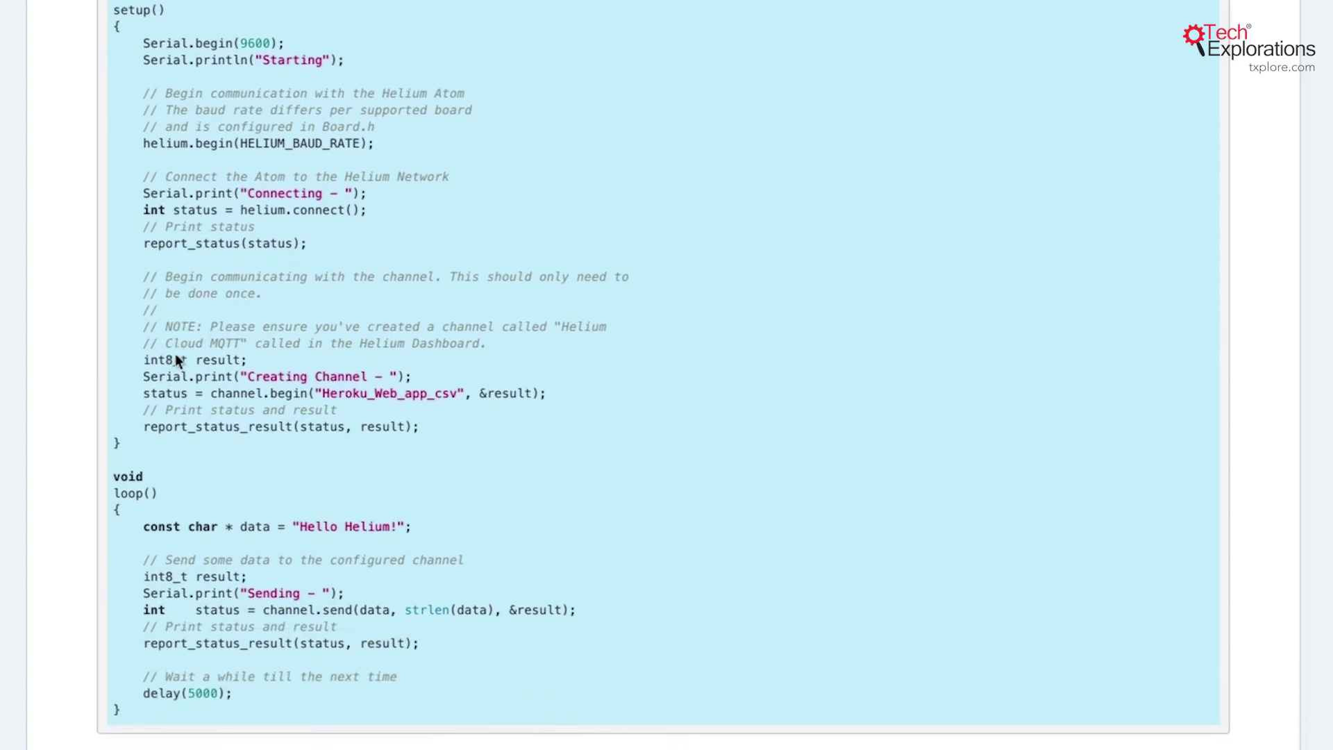
{"action": "scroll", "coordinate": [175, 352], "scroll_direction": "up", "scroll_amount": 8}
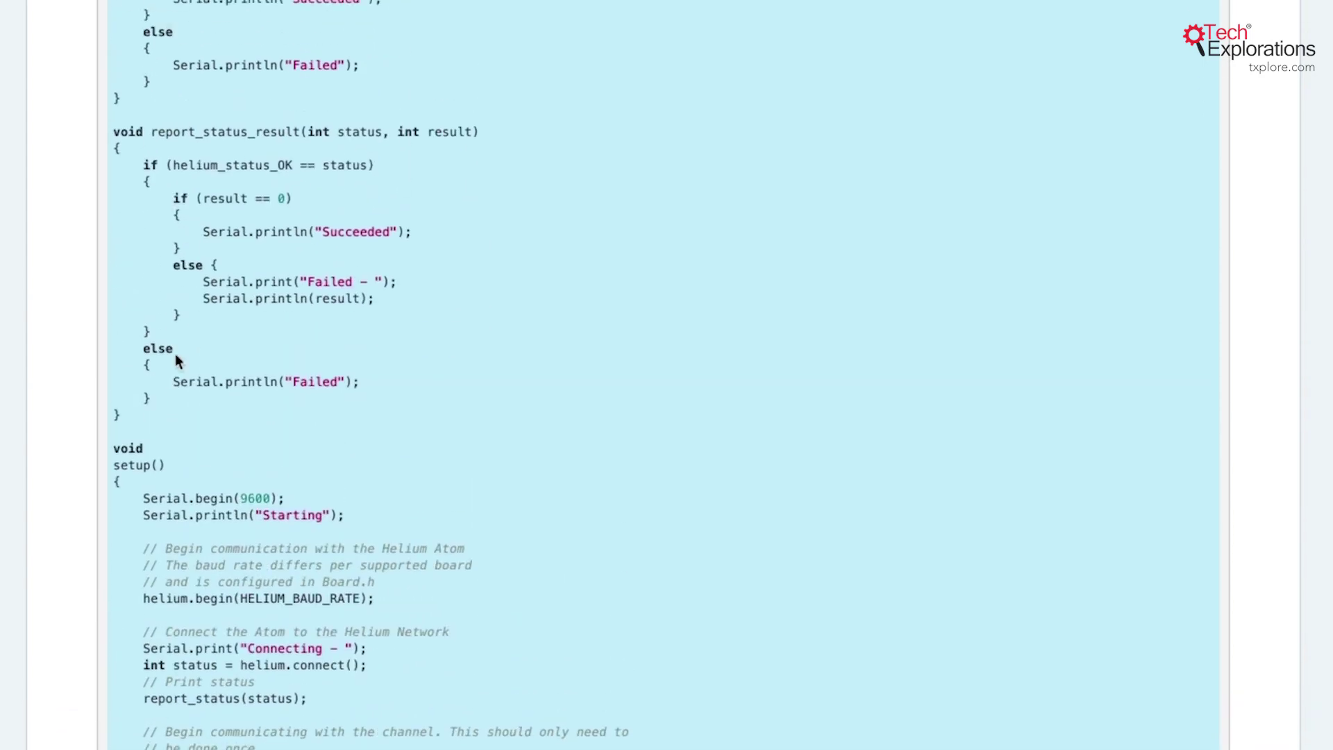
{"action": "scroll", "coordinate": [175, 353], "scroll_direction": "up", "scroll_amount": 1}
{"action": "scroll", "coordinate": [175, 353], "scroll_direction": "up", "scroll_amount": 1}
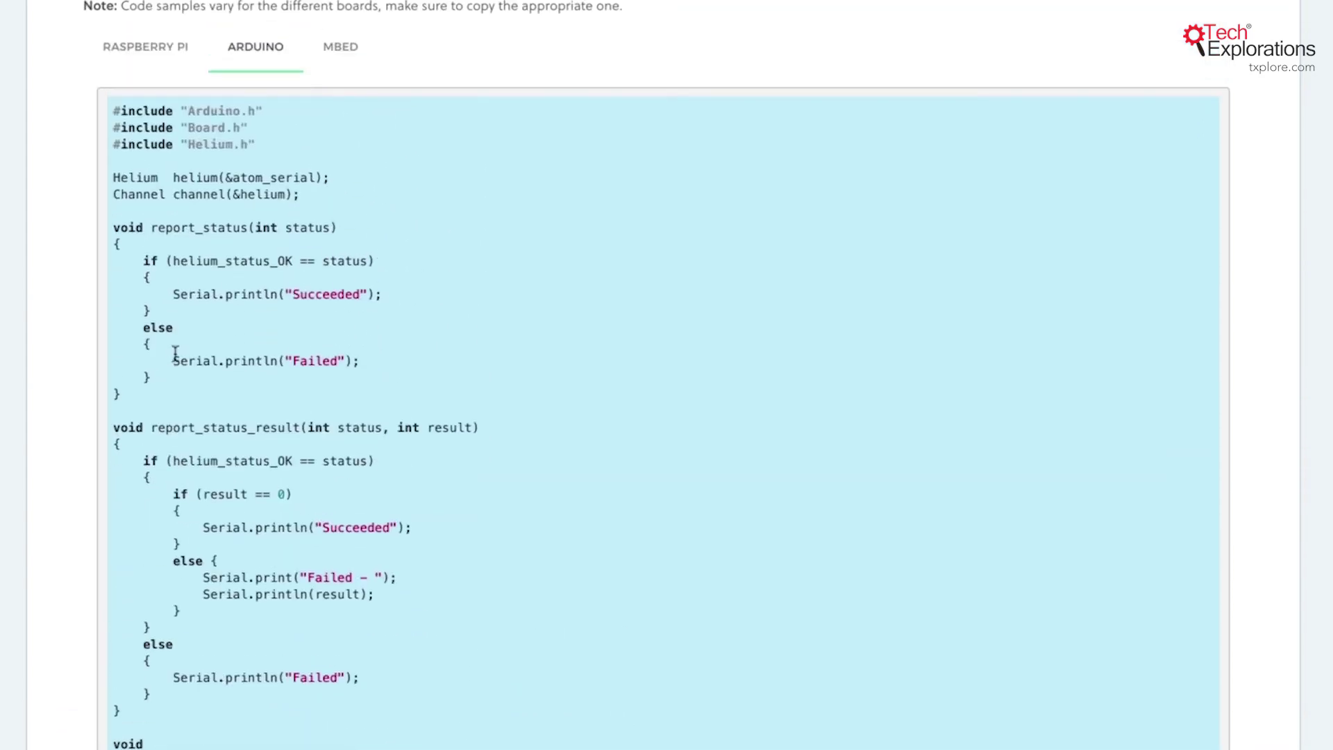
{"action": "scroll", "coordinate": [174, 353], "scroll_direction": "down", "scroll_amount": 2}
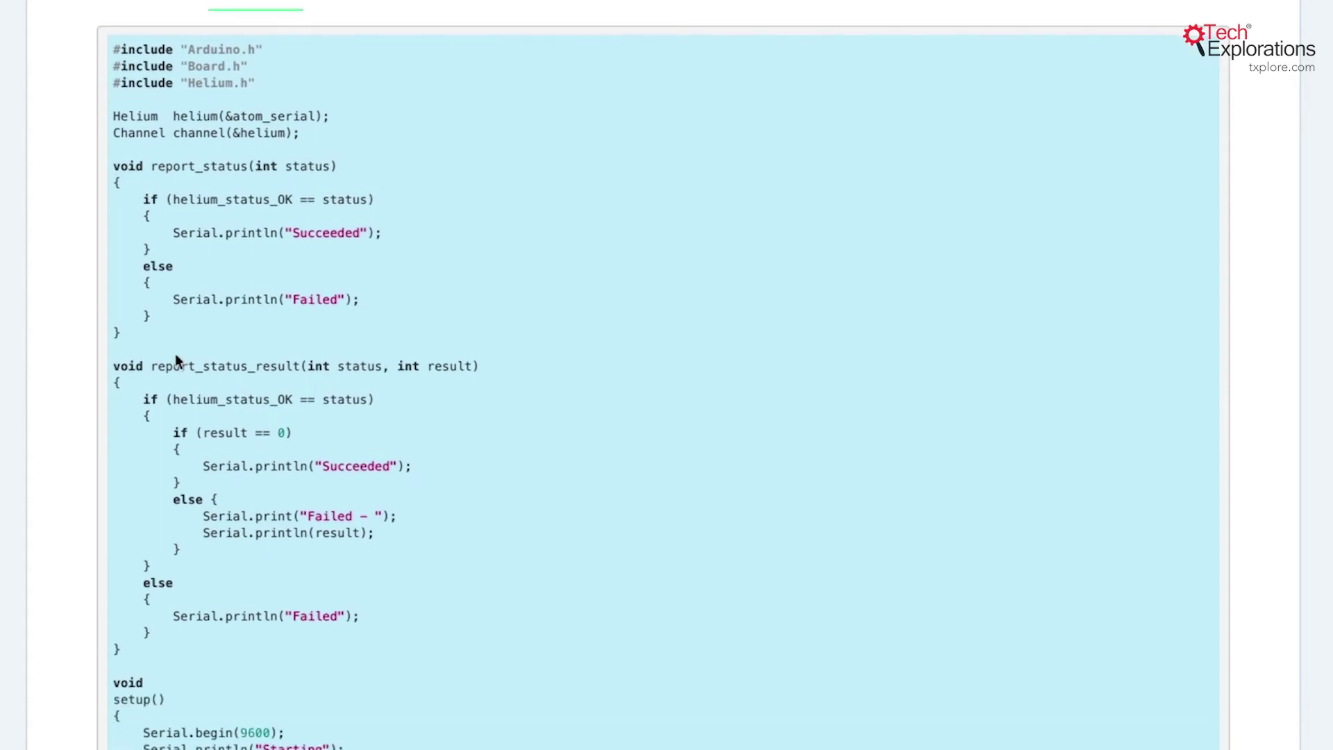
{"action": "scroll", "coordinate": [179, 360], "scroll_direction": "down", "scroll_amount": 1}
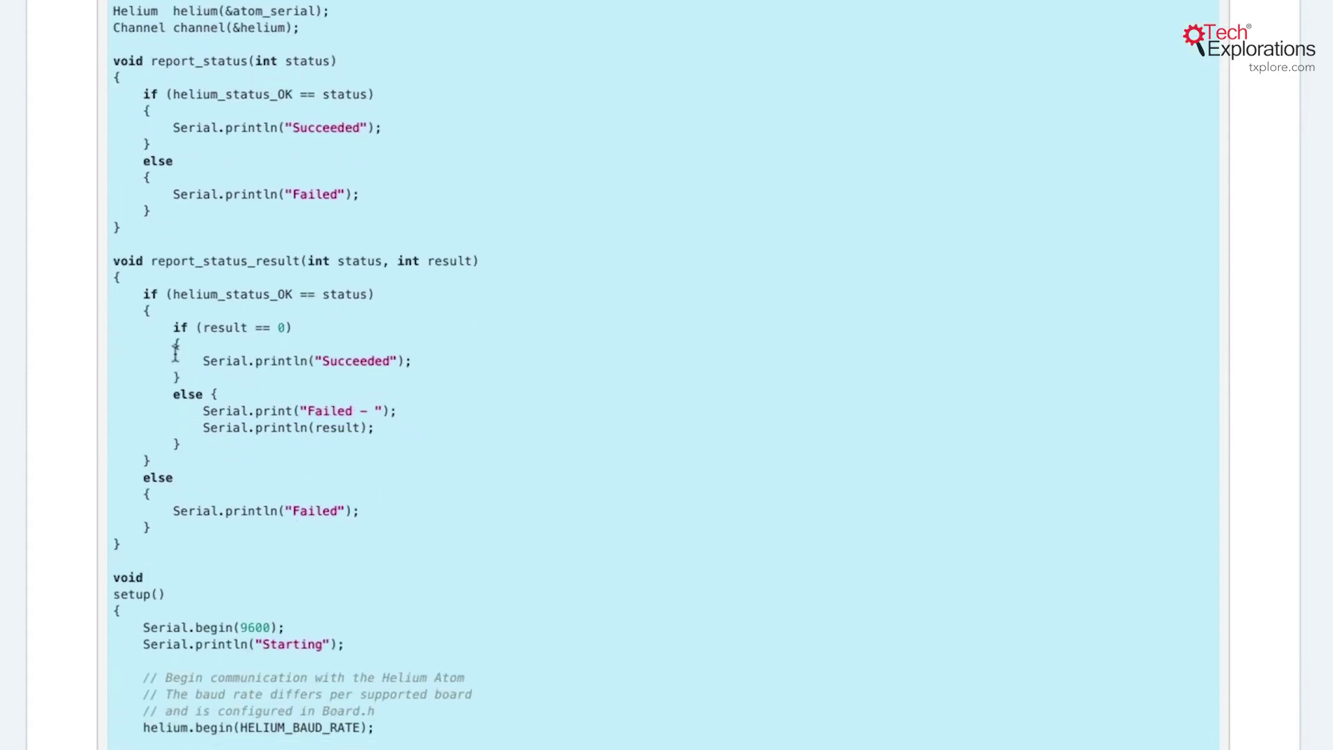
{"action": "scroll", "coordinate": [177, 361], "scroll_direction": "down", "scroll_amount": 2}
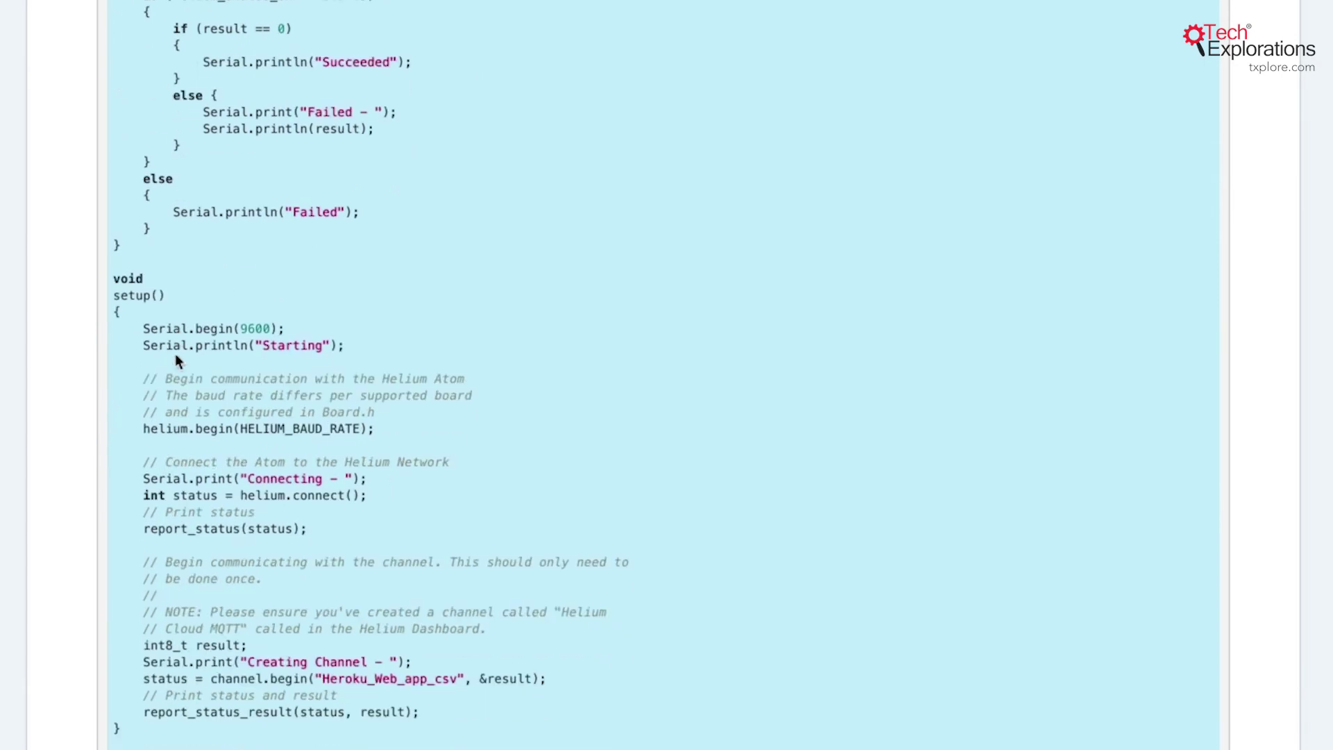
{"action": "scroll", "coordinate": [180, 351], "scroll_direction": "up", "scroll_amount": 5}
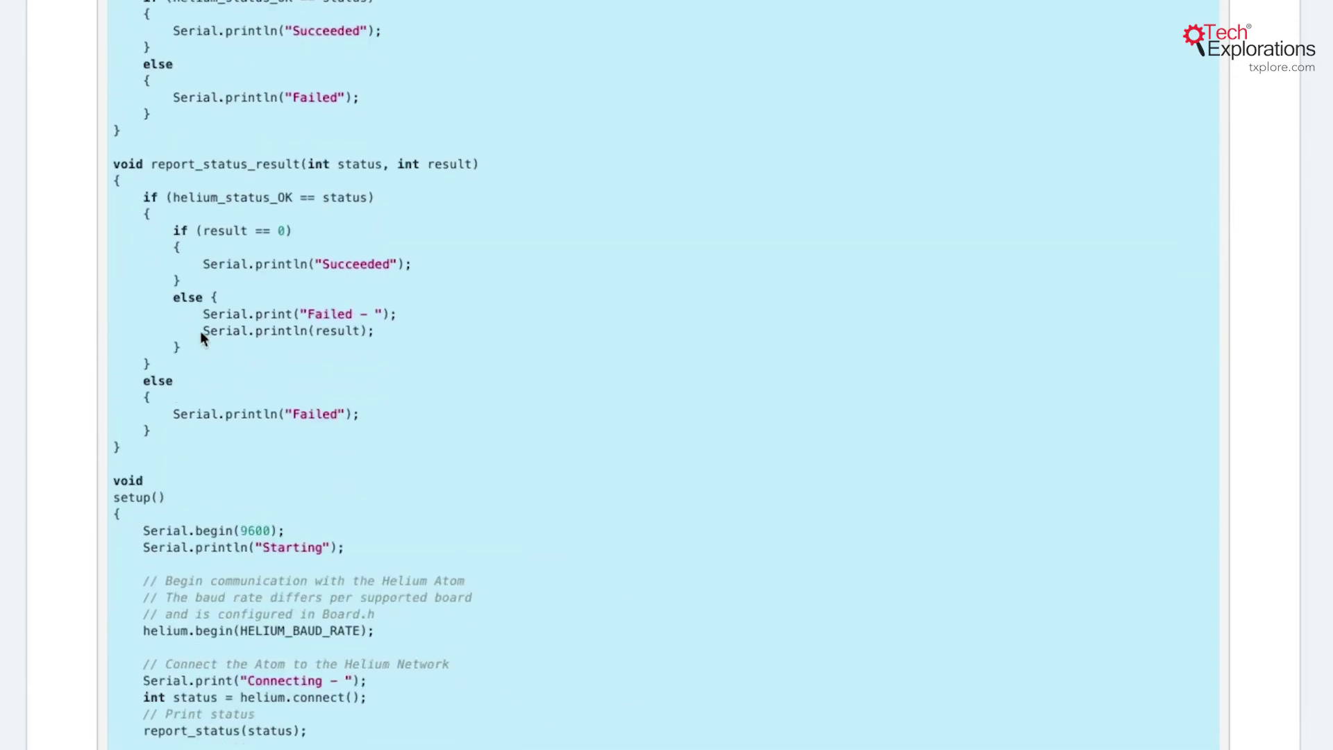
{"action": "scroll", "coordinate": [200, 331], "scroll_direction": "down", "scroll_amount": 6}
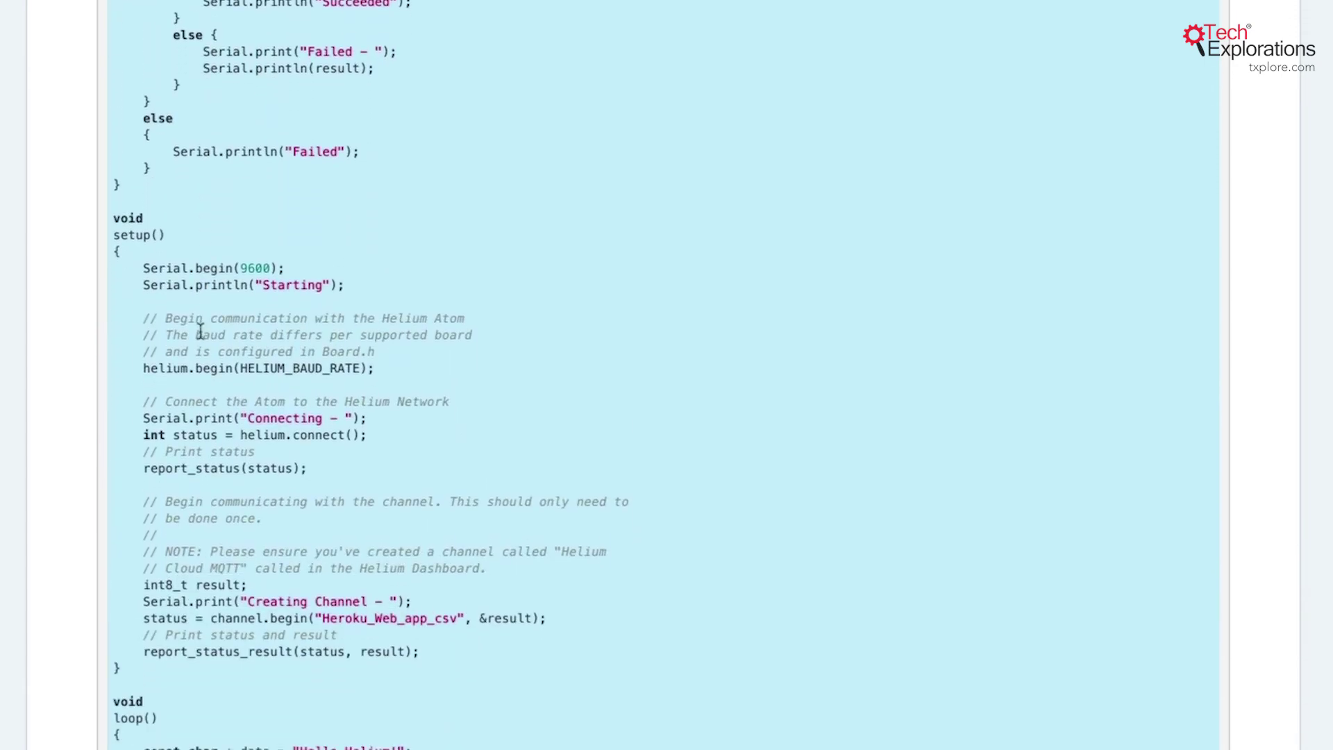
{"action": "scroll", "coordinate": [232, 321], "scroll_direction": "down", "scroll_amount": 5}
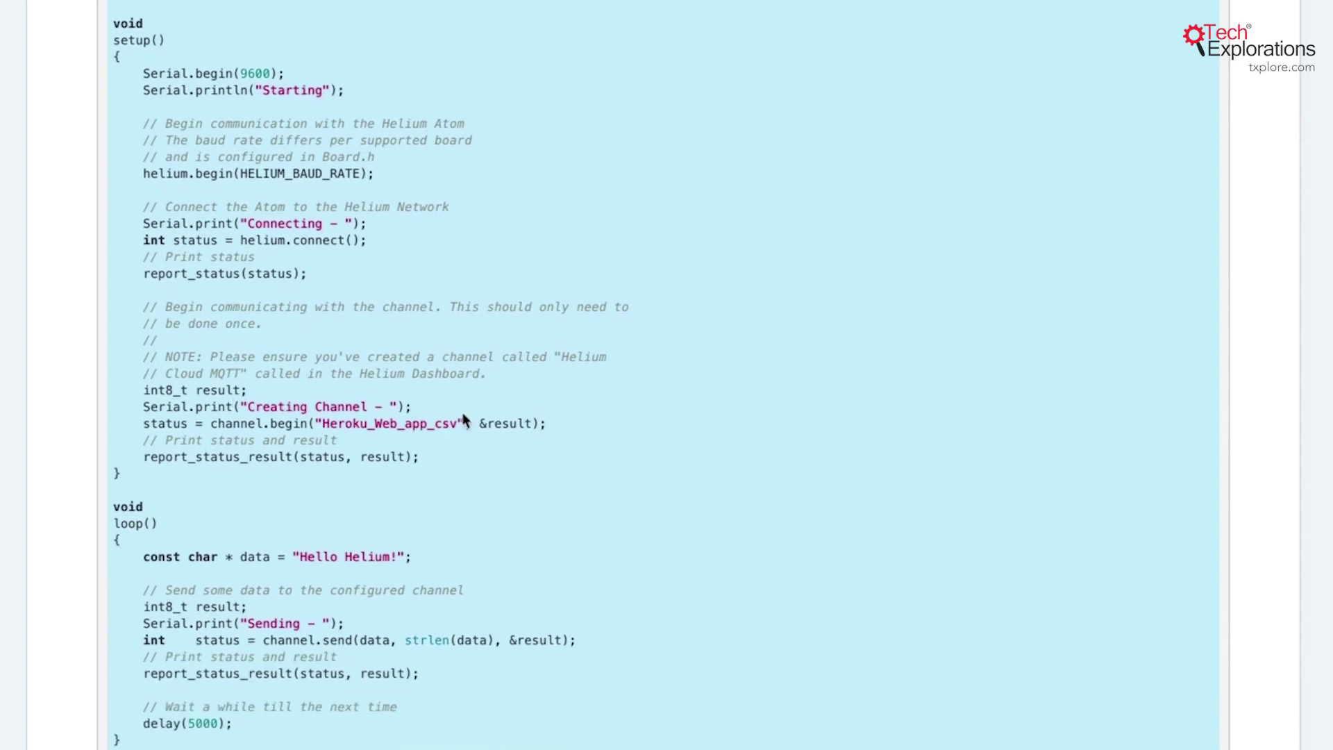
Step: Highlight Heroku_Web_app_csv in the channel.begin call and review the surrounding sketch
{"action": "left_click_drag", "start_coordinate": [458, 423], "coordinate": [322, 424]}
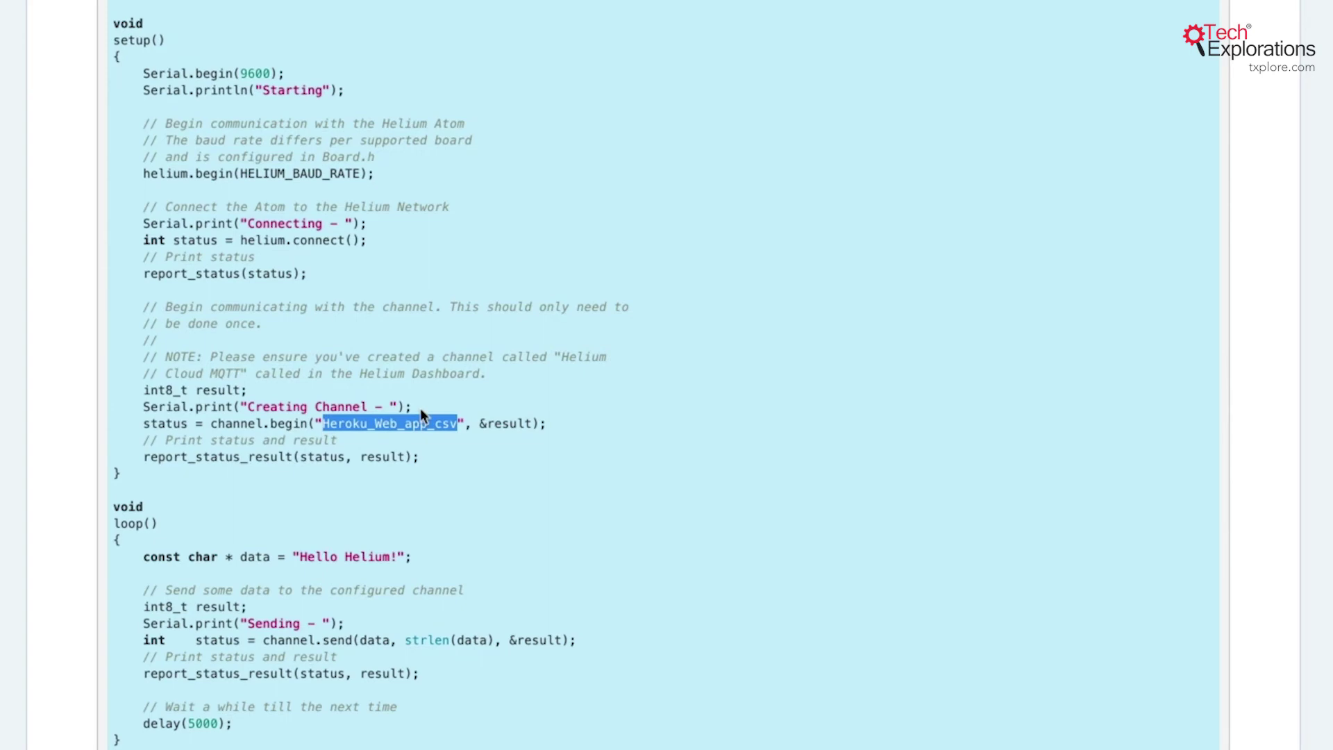
{"action": "scroll", "coordinate": [421, 411], "scroll_direction": "down", "scroll_amount": 7}
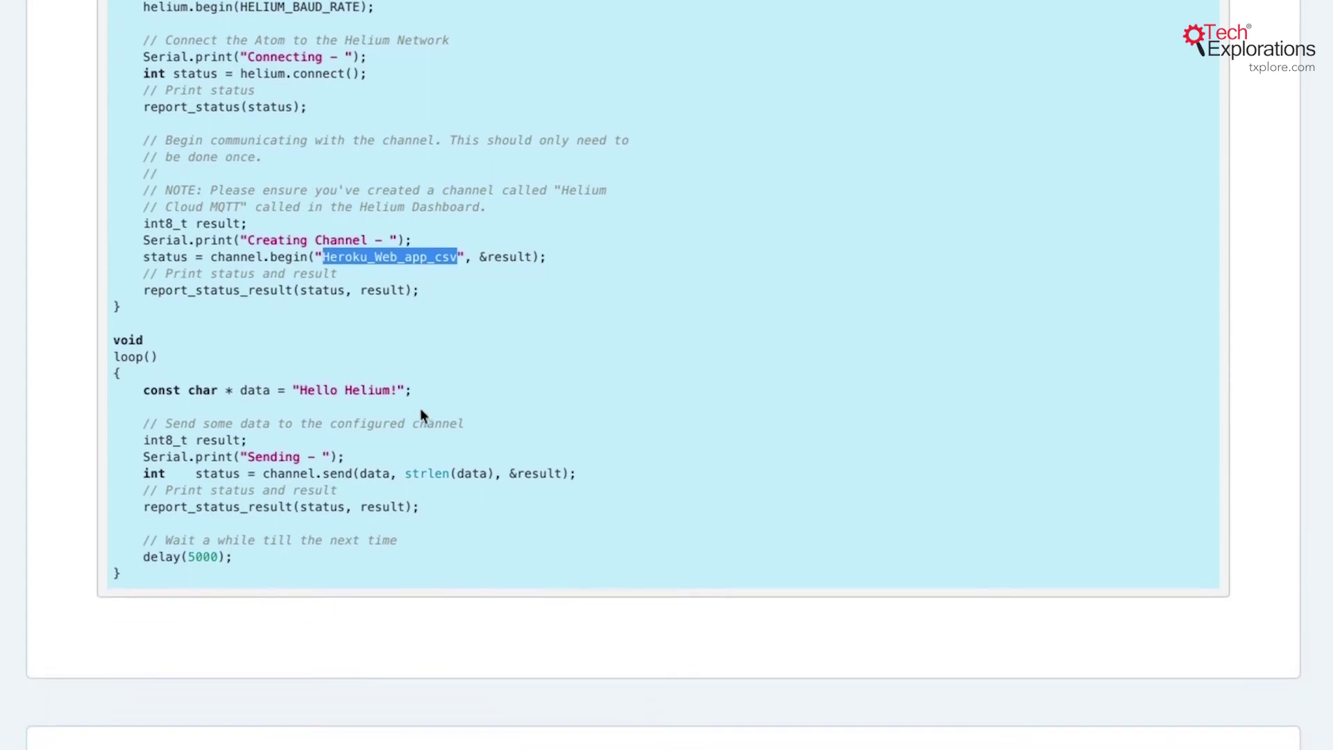
{"action": "scroll", "coordinate": [420, 411], "scroll_direction": "down", "scroll_amount": 20}
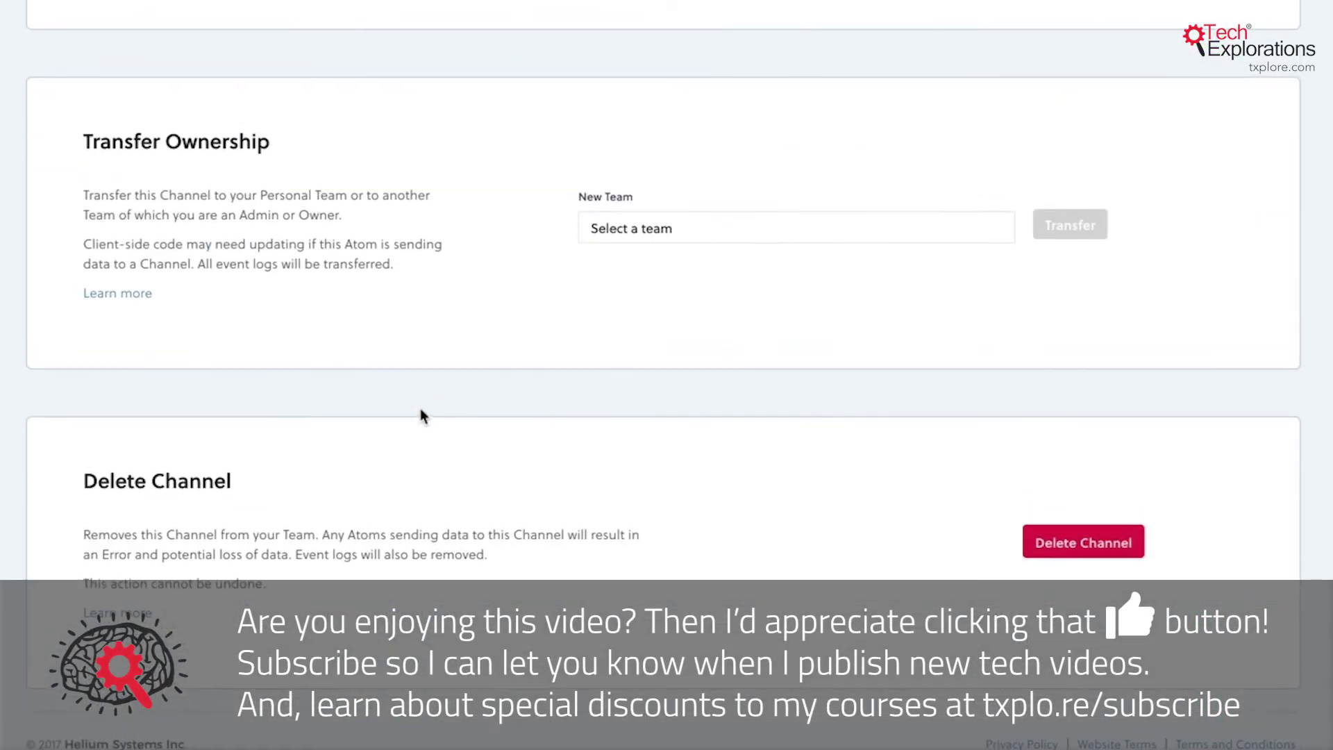
{"action": "scroll", "coordinate": [421, 411], "scroll_direction": "up", "scroll_amount": 20}
{"action": "scroll", "coordinate": [420, 411], "scroll_direction": "up", "scroll_amount": 4}
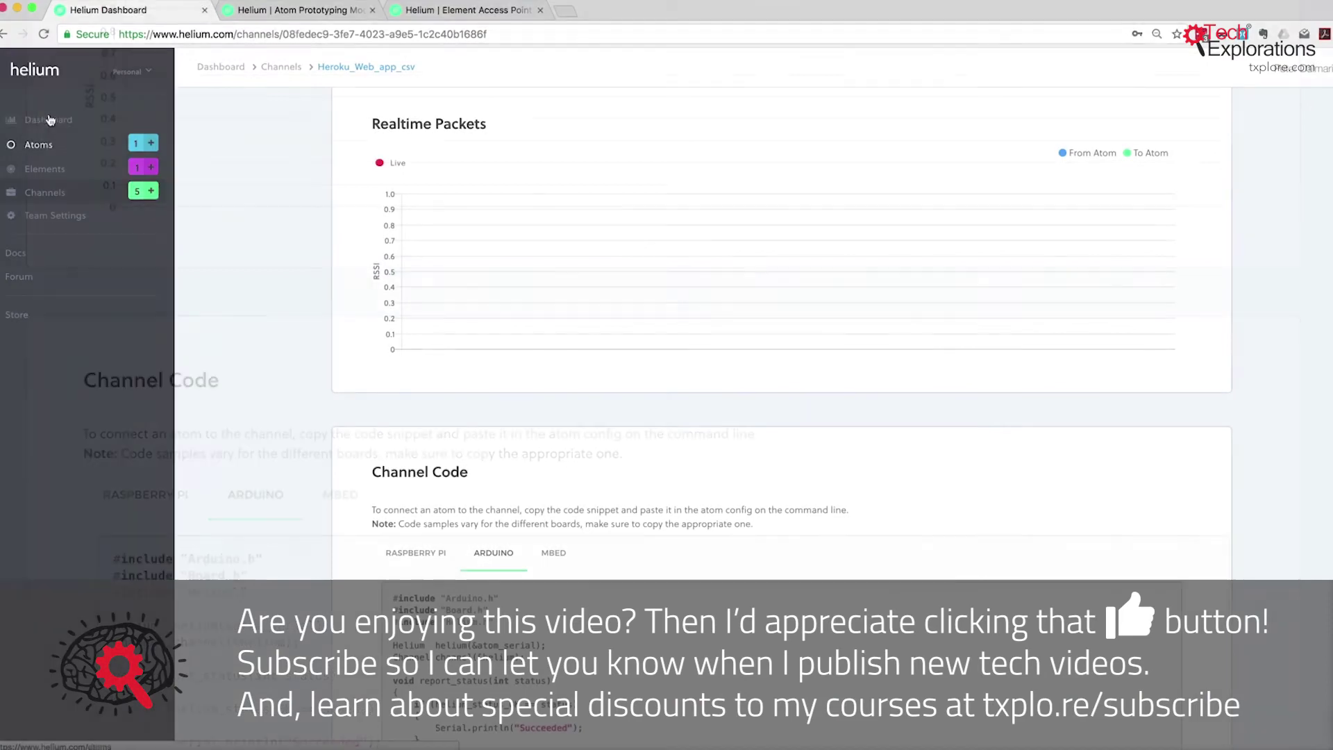
Step: From the dashboard, start a new Atom activation named ExampleAtom
{"action": "left_click", "coordinate": [50, 119]}
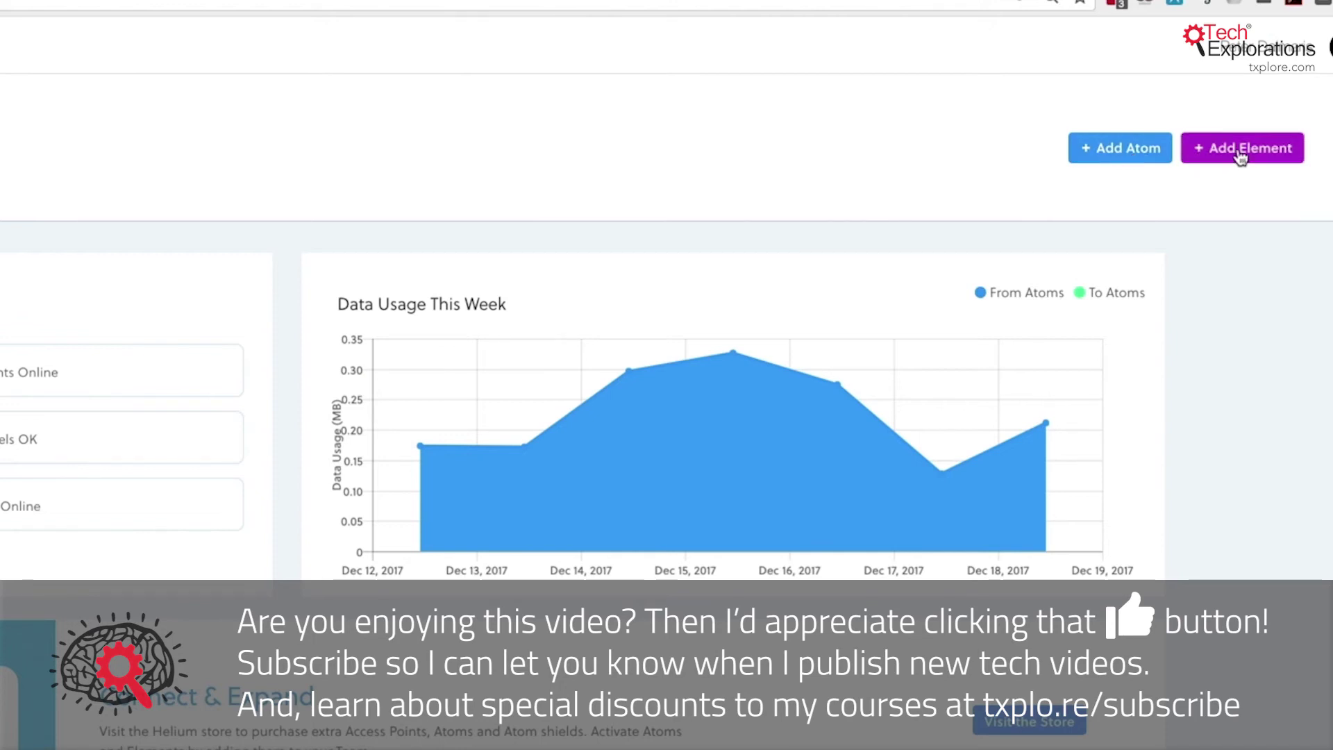
{"action": "left_click", "coordinate": [1109, 157]}
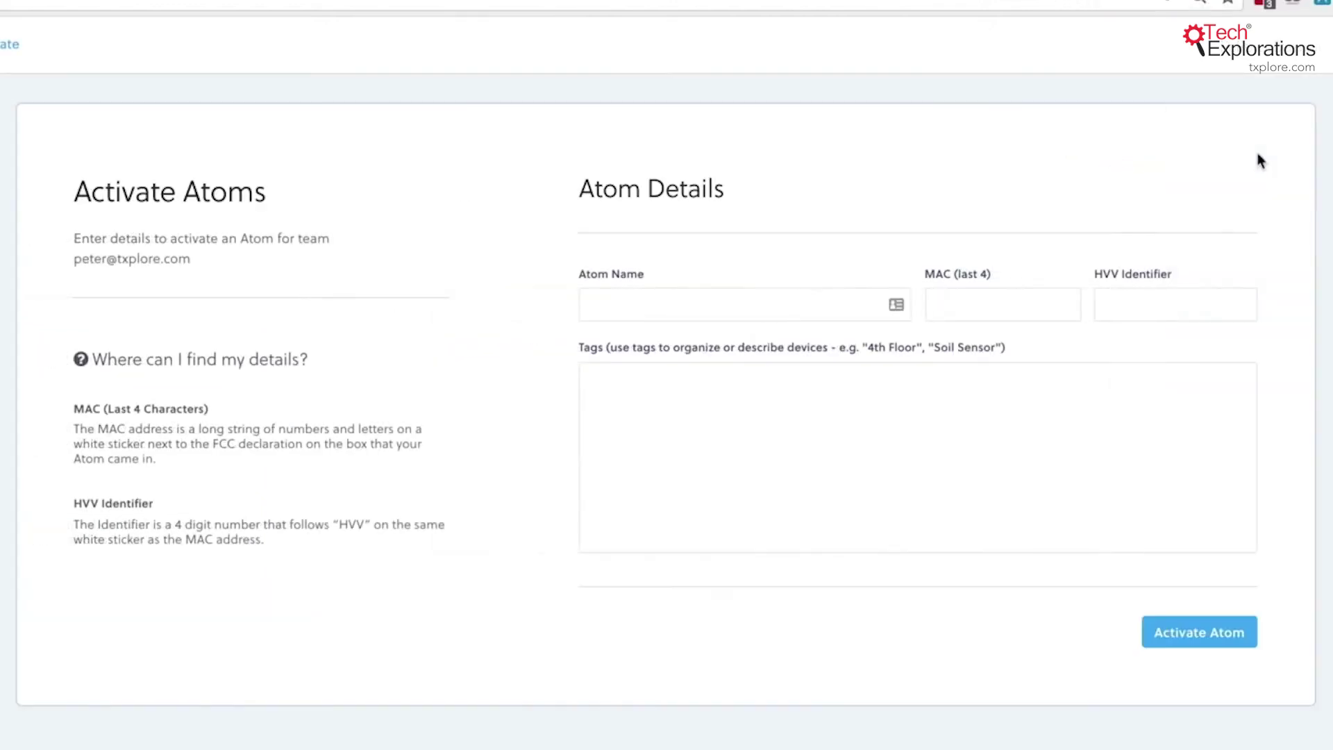
{"action": "left_click", "coordinate": [774, 314]}
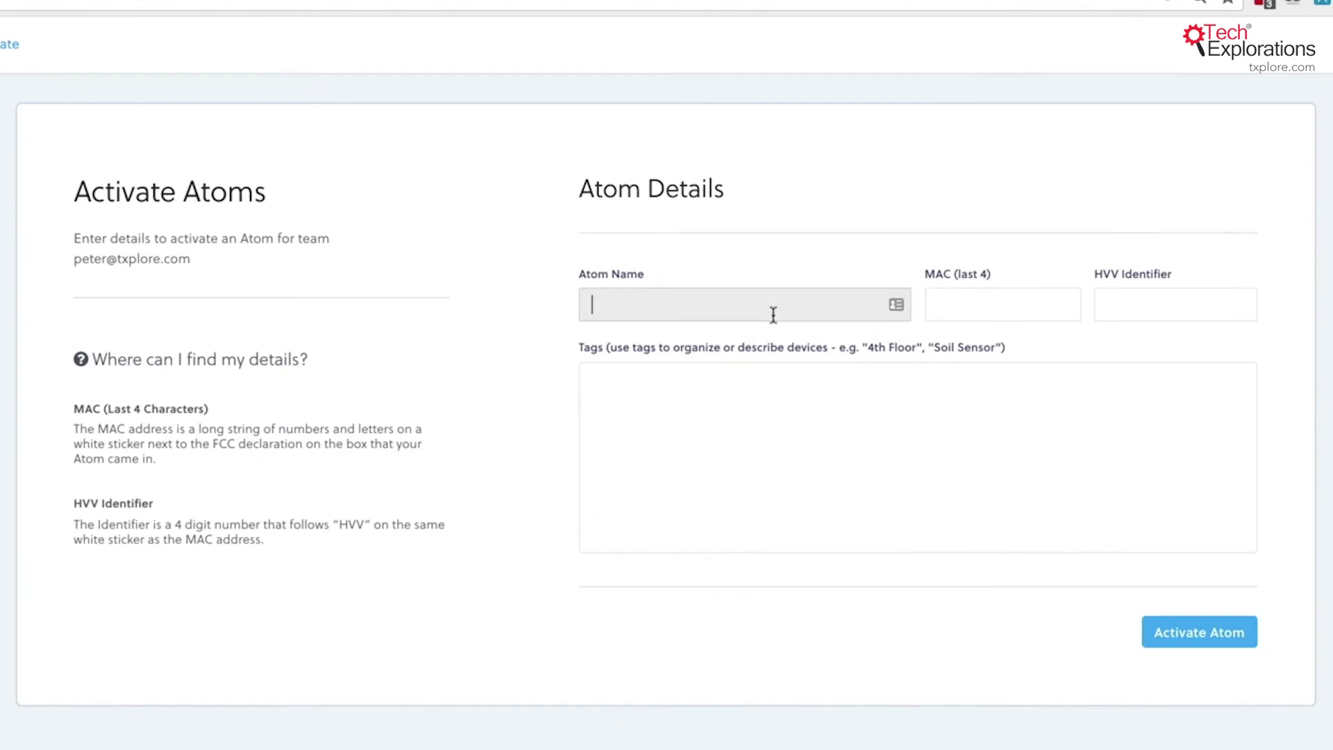
{"action": "type", "text": "ExampleAtom"}
{"action": "key", "text": "Tab"}
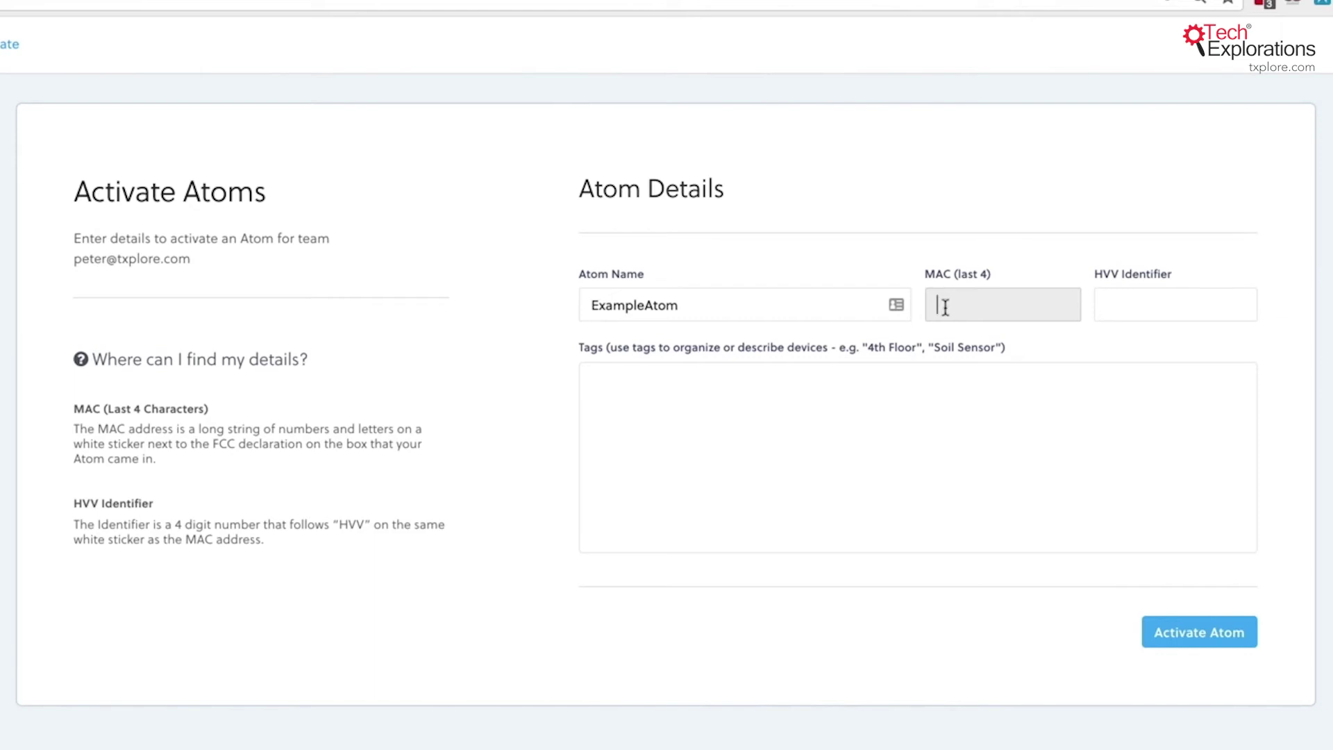
Step: Step between the MAC (last 4) and HVV Identifier fields, then return to the Dashboard unsubmitted
{"action": "left_click", "coordinate": [1123, 306]}
{"action": "left_click", "coordinate": [983, 306]}
{"action": "left_click", "coordinate": [1178, 310]}
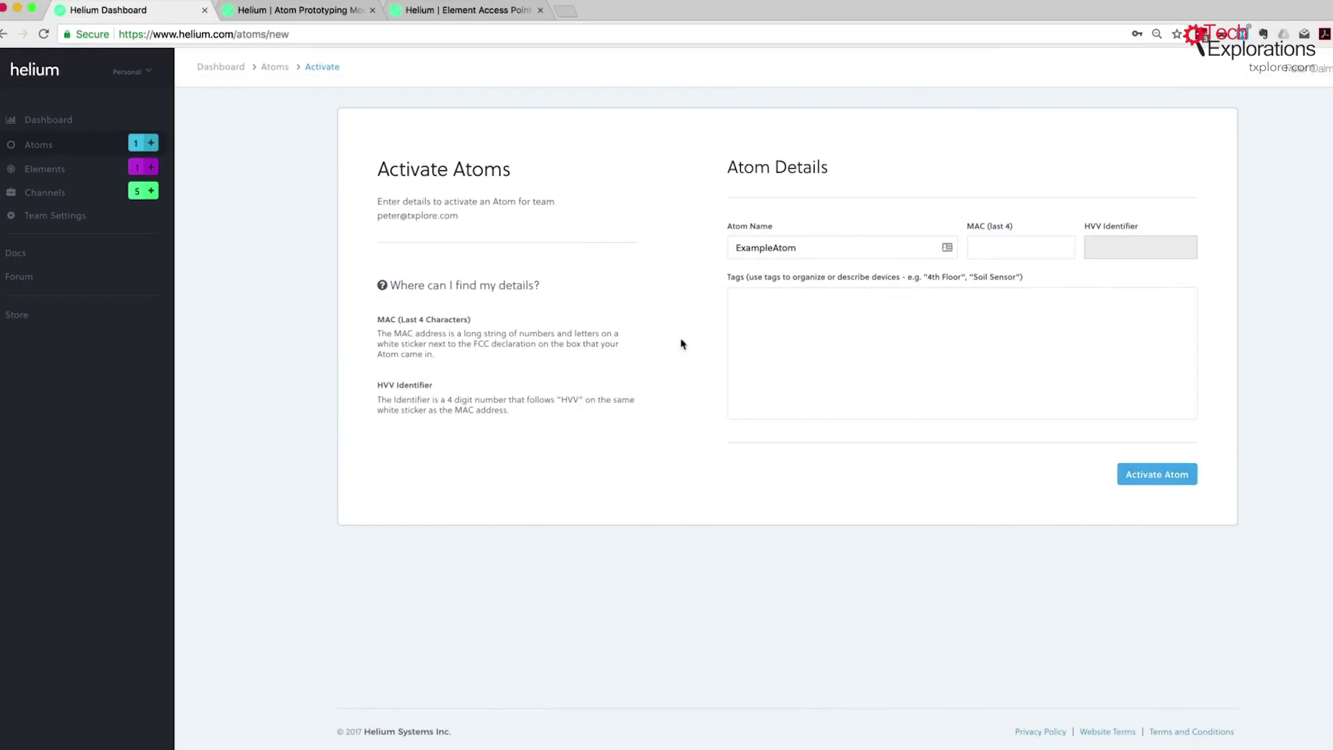
{"action": "left_click", "coordinate": [220, 69]}
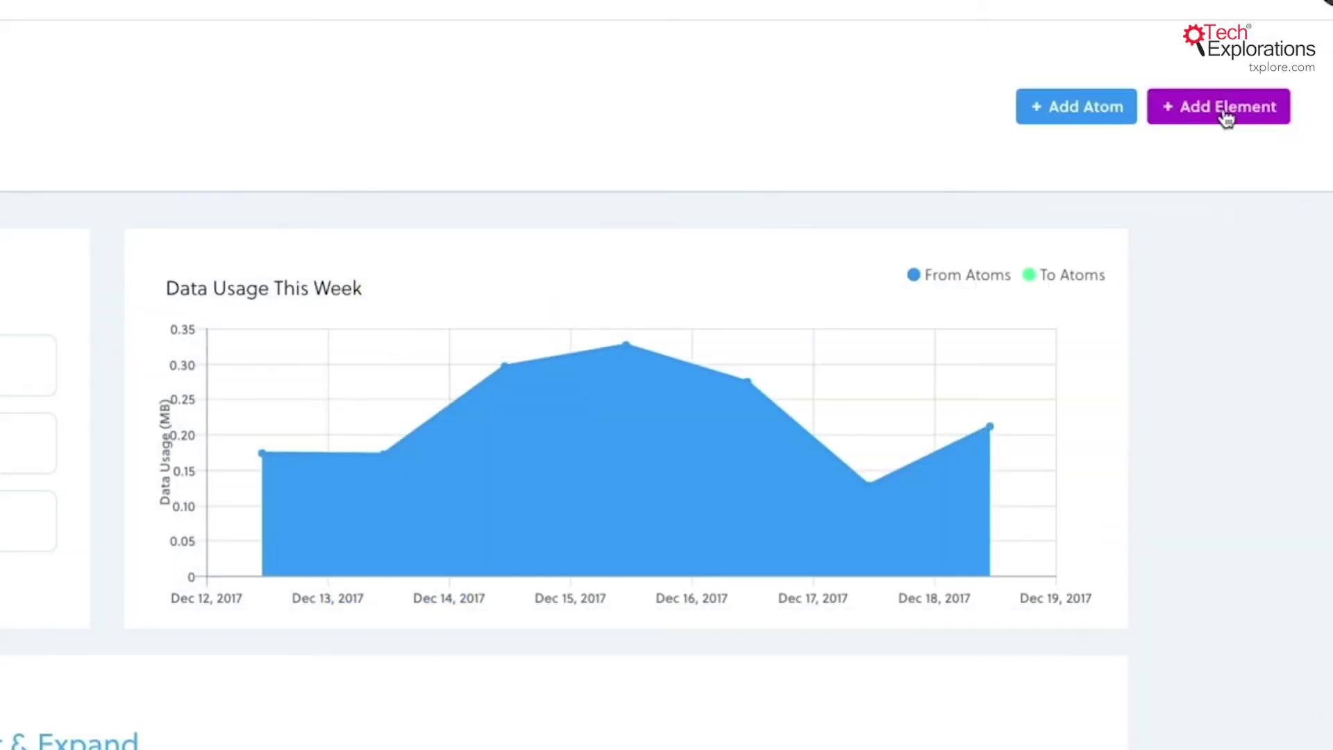
Step: Name a new Element 'ExampleElement', then return to the Dashboard without activating it
{"action": "left_click", "coordinate": [1226, 118]}
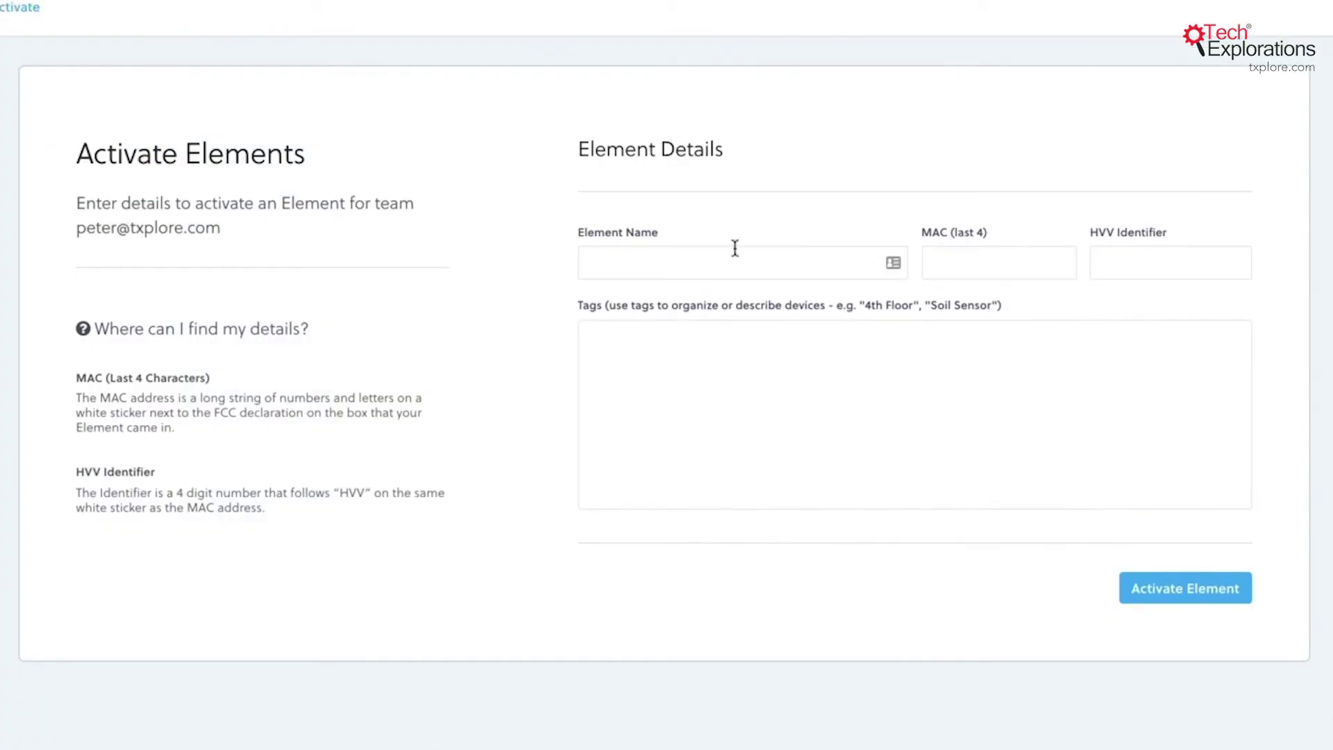
{"action": "left_click", "coordinate": [840, 244]}
{"action": "type", "text": "ExampleElement"}
{"action": "left_click", "coordinate": [1009, 257]}
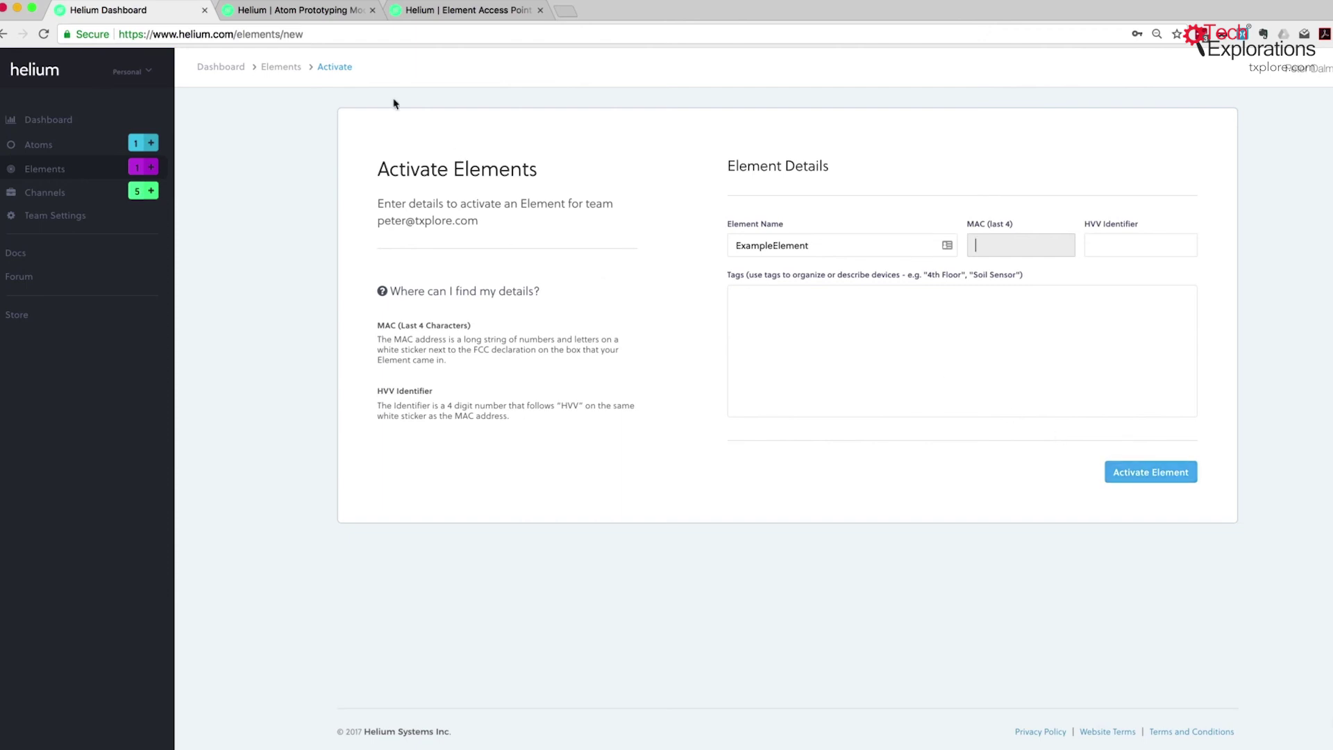
{"action": "left_click", "coordinate": [214, 74]}
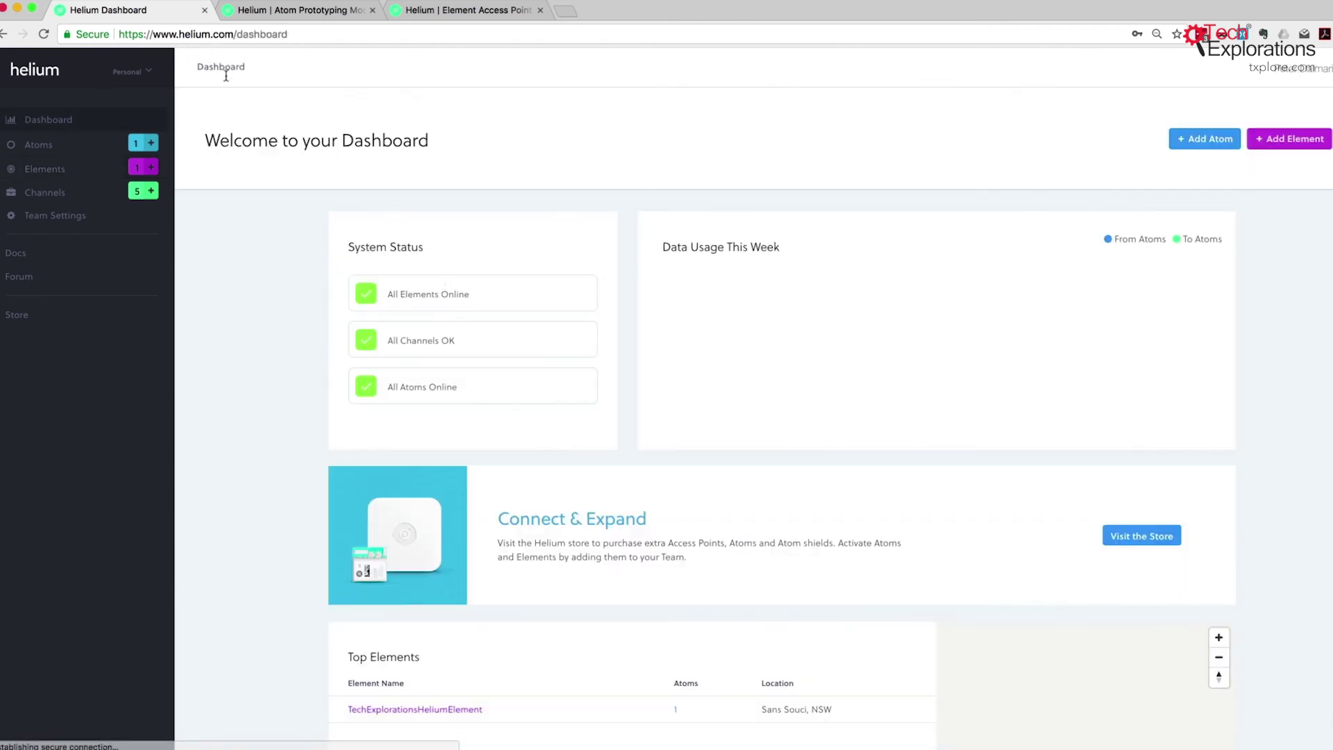
Step: Show the Channels page and its All Channels table of five channels
{"action": "left_click", "coordinate": [50, 193]}
{"action": "scroll", "coordinate": [313, 316], "scroll_direction": "down", "scroll_amount": 5}
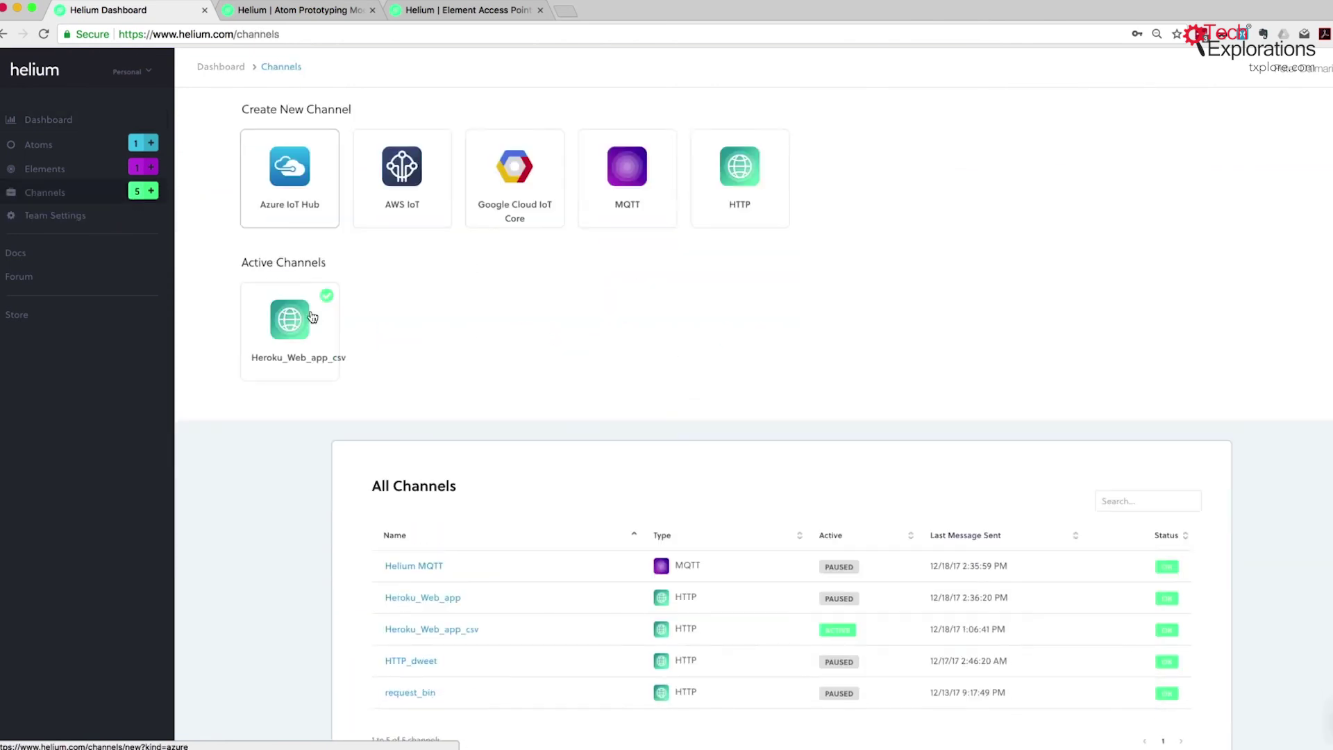